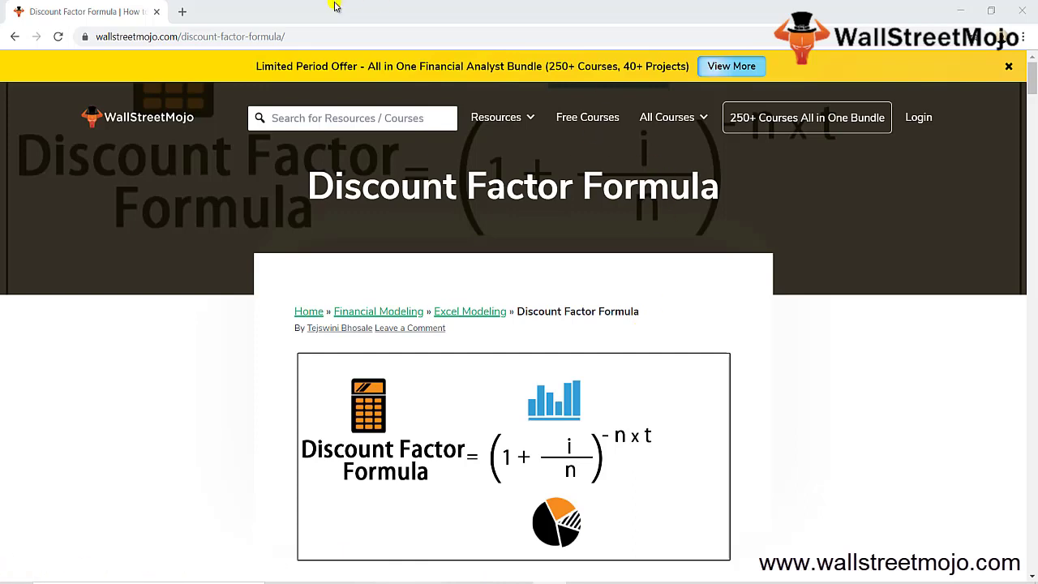
drag(308, 186, 702, 195)
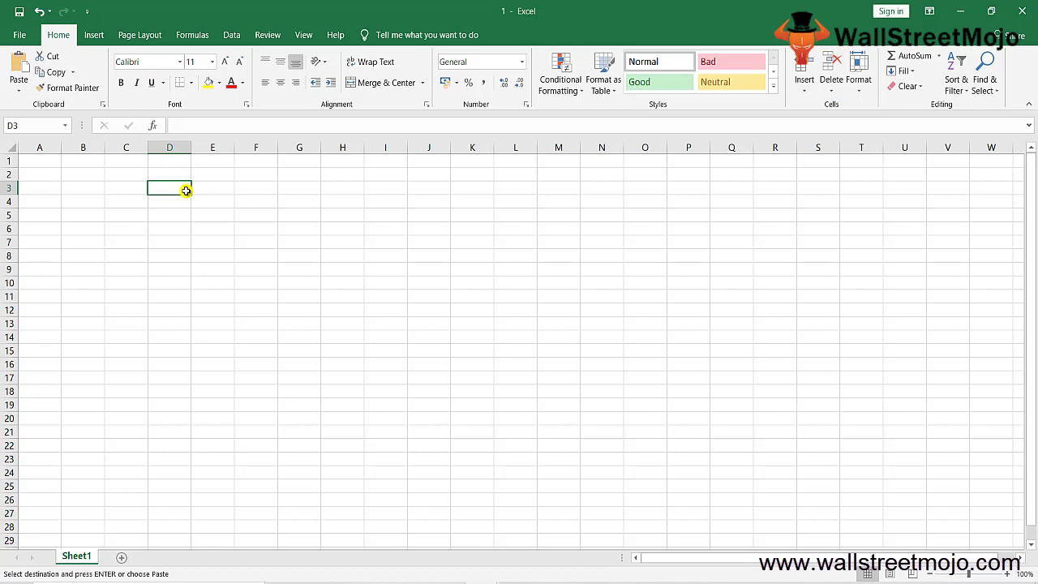
- Enter the label 'Present value' in cell B2
key(Left)
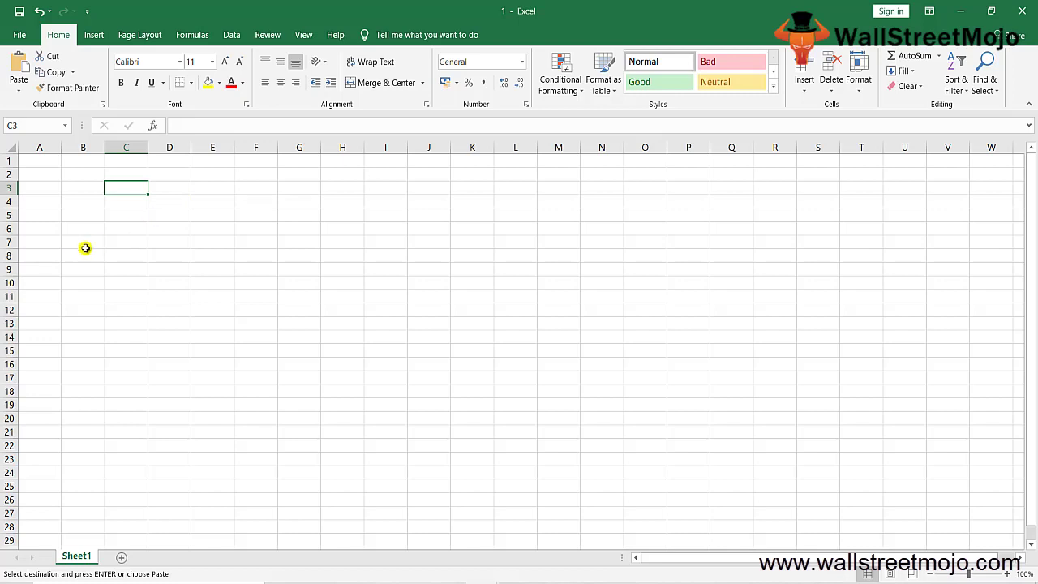
key(Up)
key(Left)
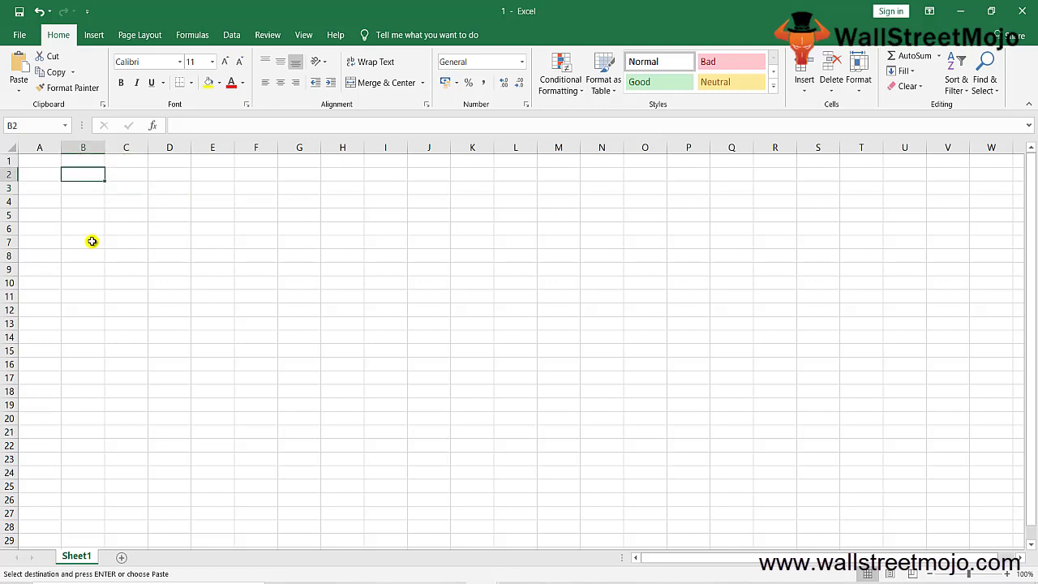
text({rese)
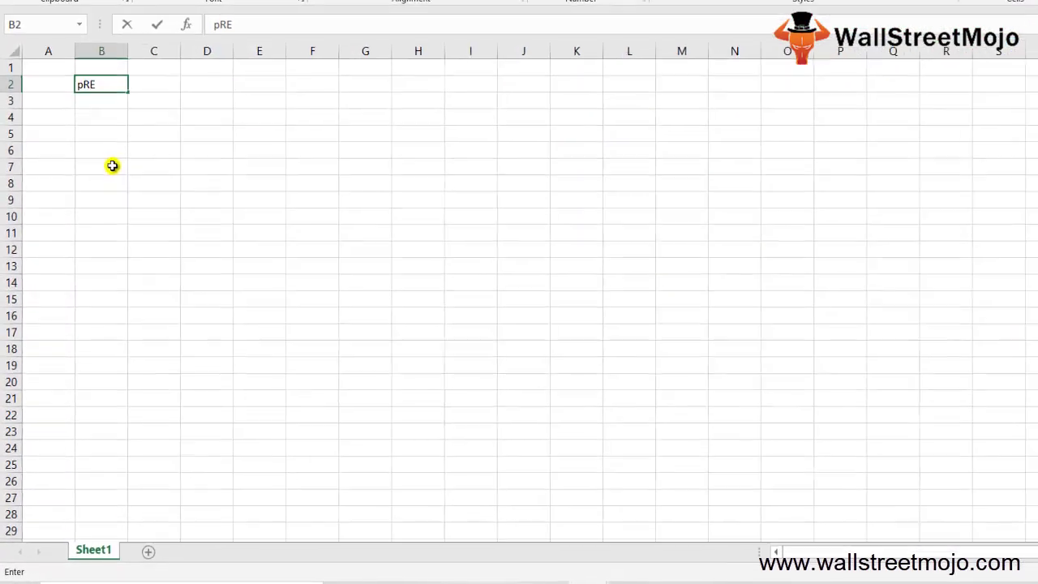
text(n)
key(BackSpace)
key(BackSpace)
key(BackSpace)
key(BackSpace)
key(BackSpace)
key(BackSpace)
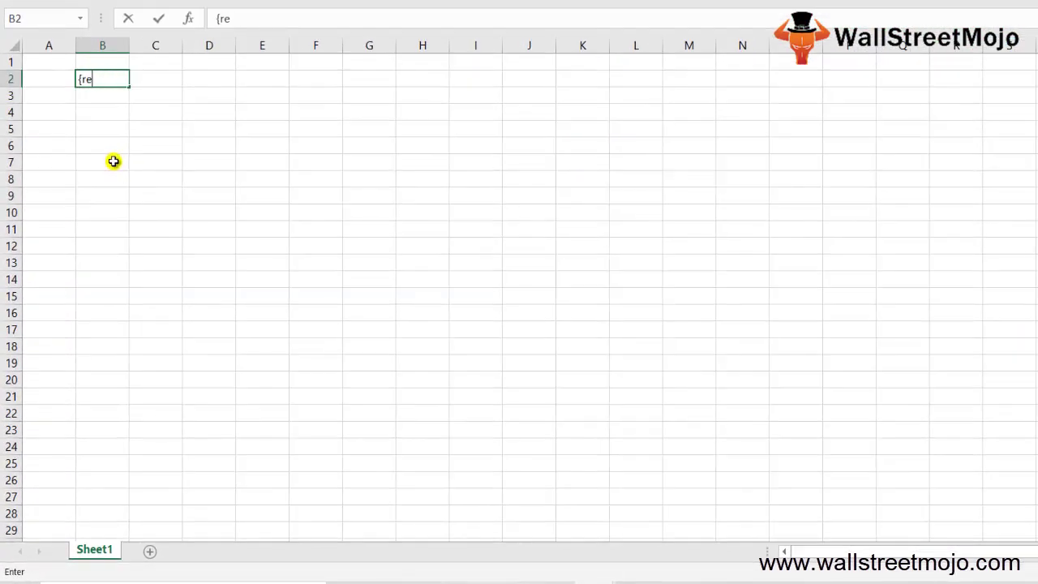
text(Present value)
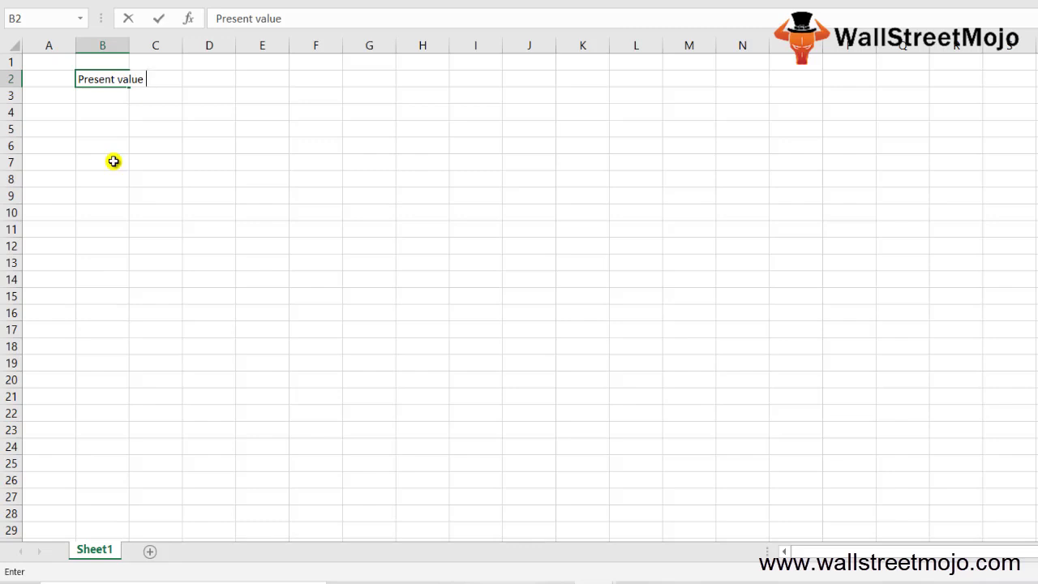
key(Return)
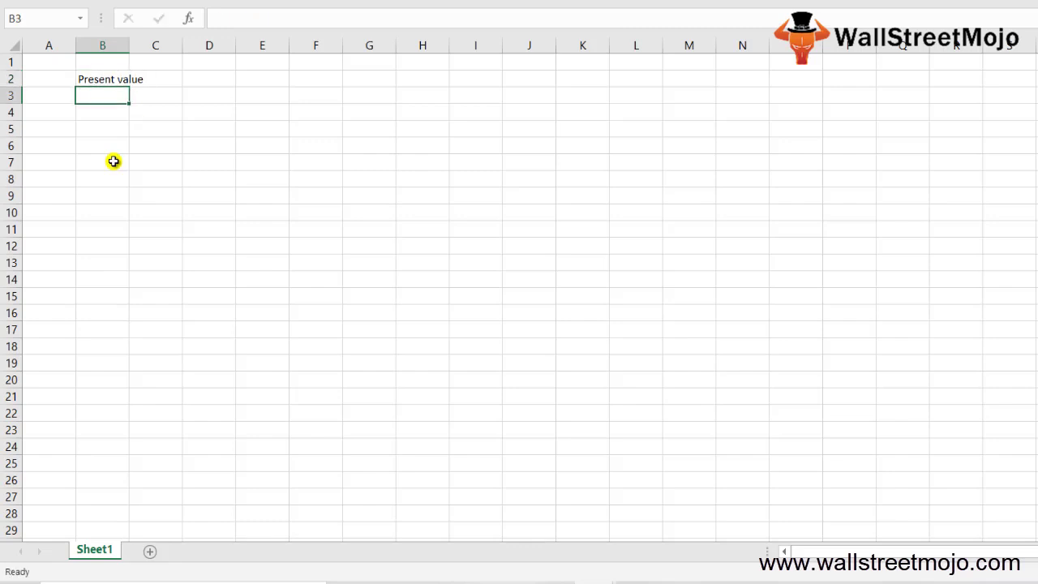
- Enter the label 'Compounding' in cell B4, leaving row 3 blank
key(Return)
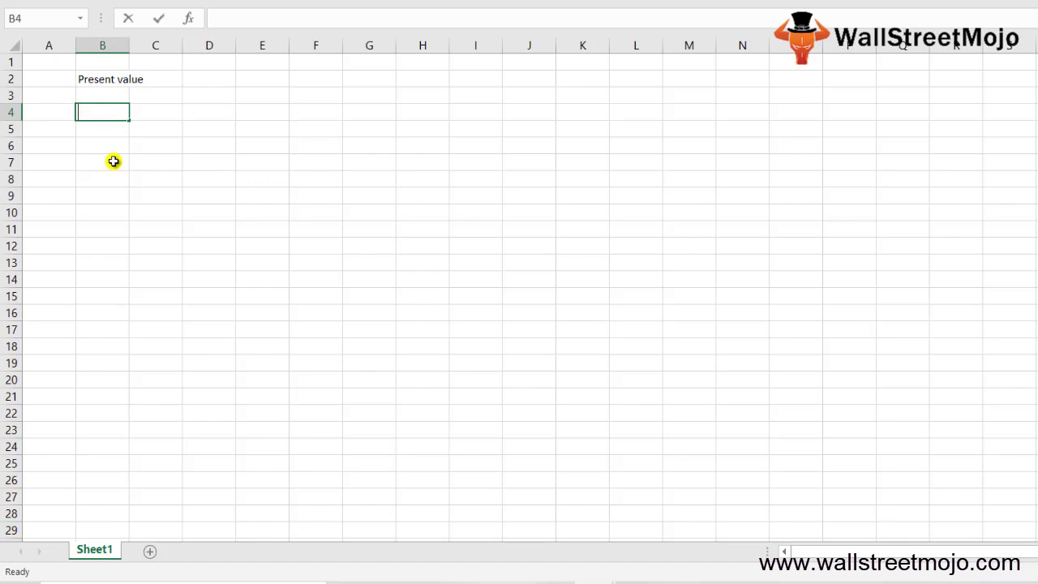
text(Compounding)
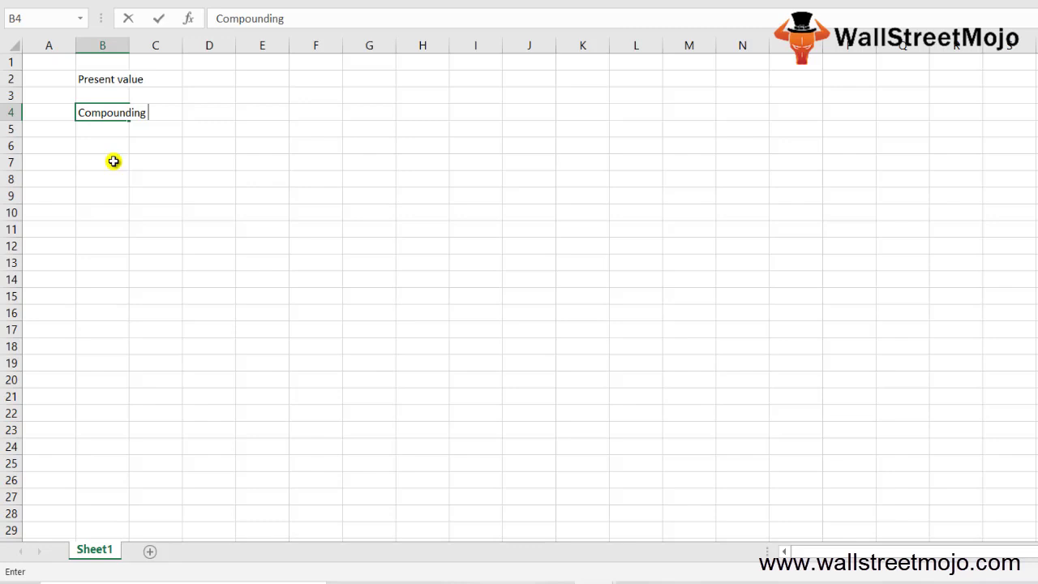
key(Return)
- Write the compounding discount factor formula as the text 'DF=(1+(i/n)^n*t' in cell B6
key(Down)
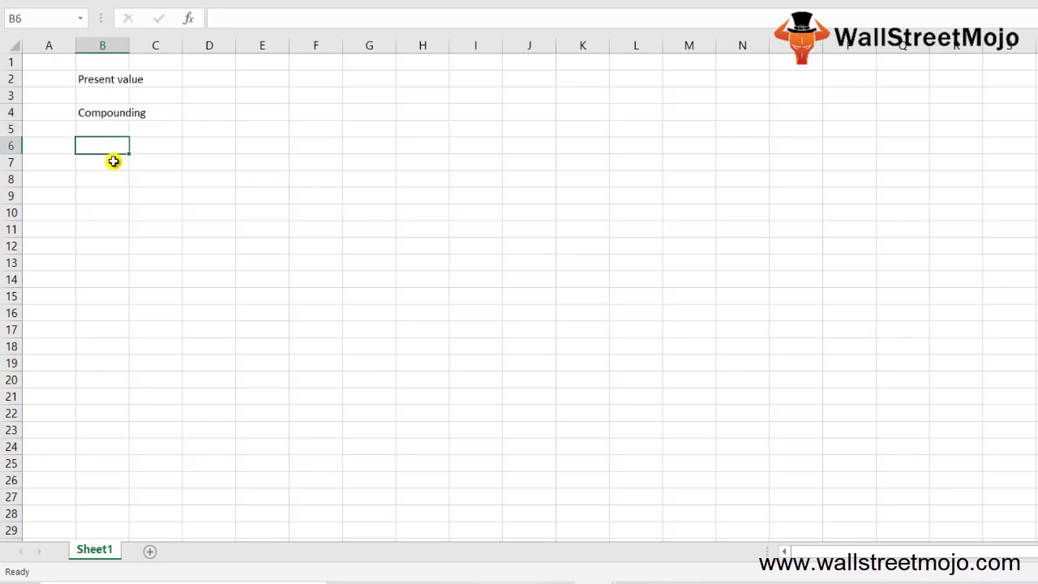
text(DF=(1+)
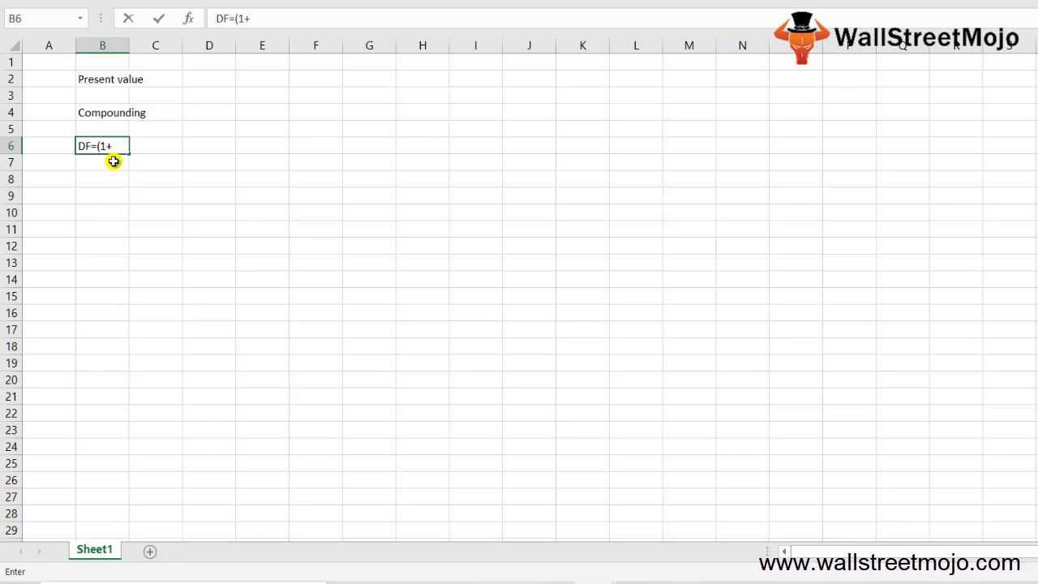
text((i/n)^n*t)
key(Return)
- Write the exponential discount factor formula as the text 'DF= e^i&t' in cell B10
key(Return)
key(Return)
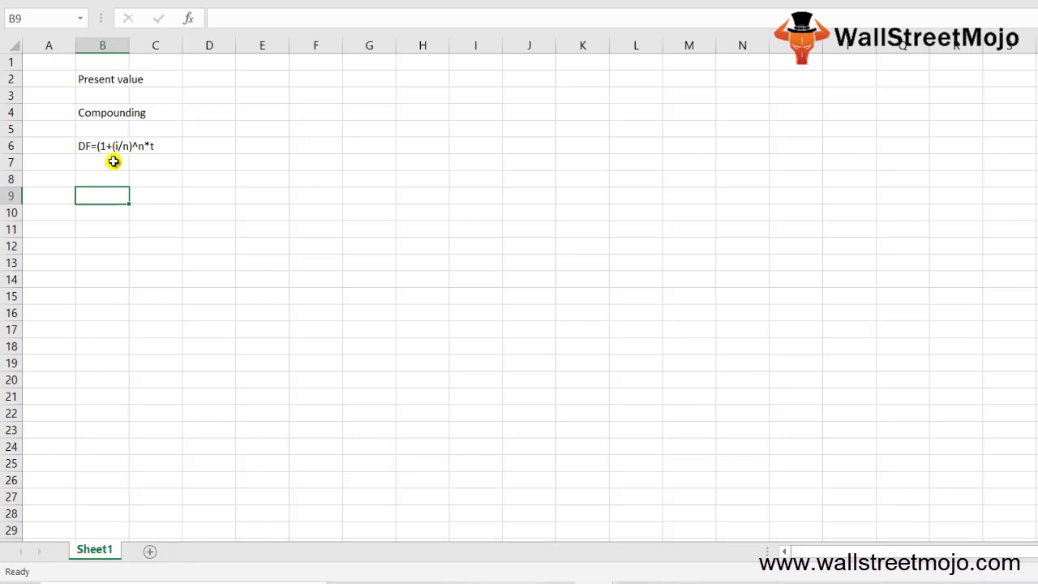
key(Down)
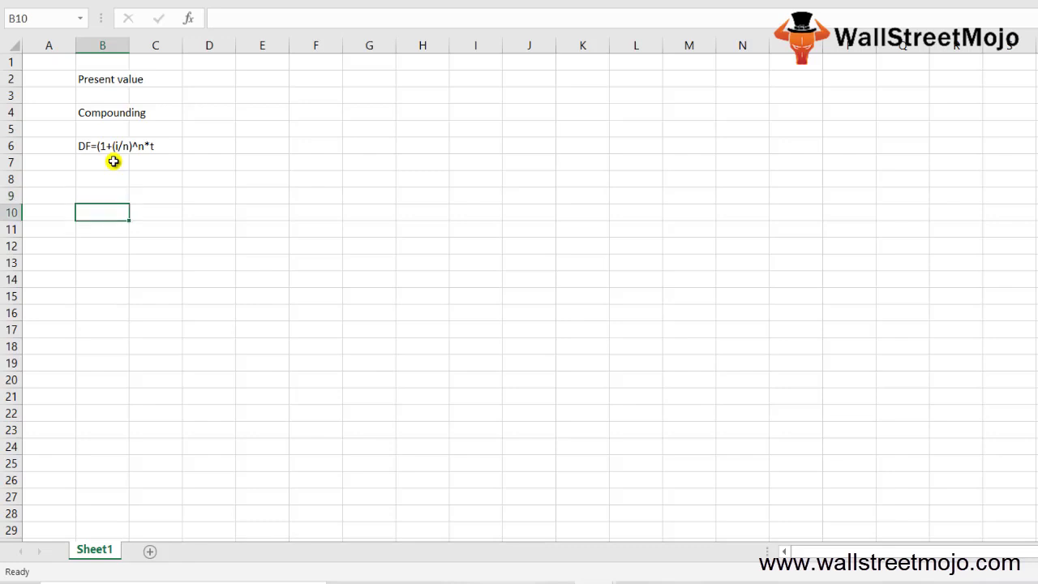
text(DF)
text(=)
text( e)
text(^()
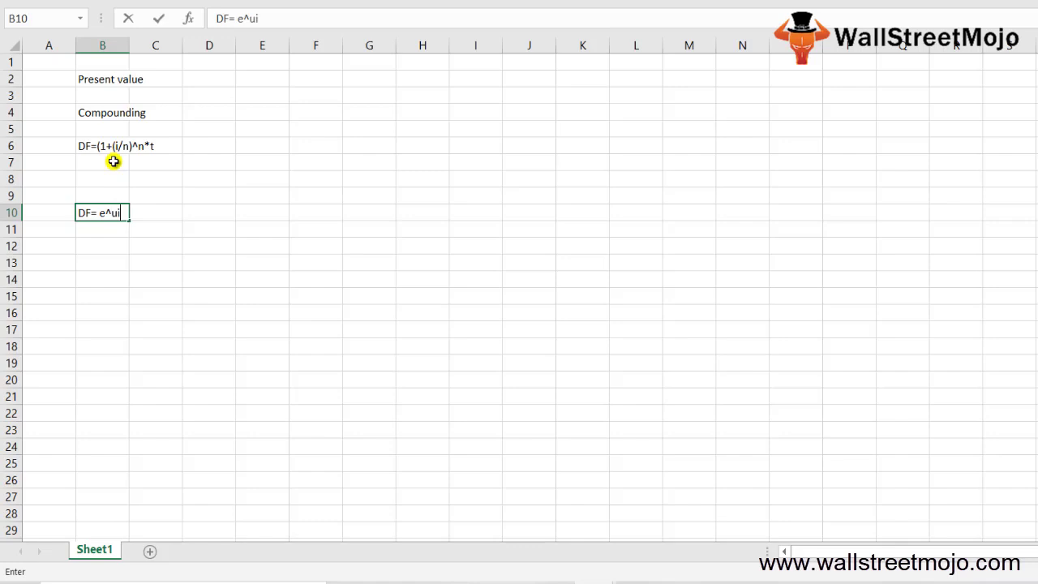
key(BackSpace)
text(i&t)
key(Return)
- Enter 'Step 1' in cell B12 and its description 'Discount rate' in cell C12
key(Return)
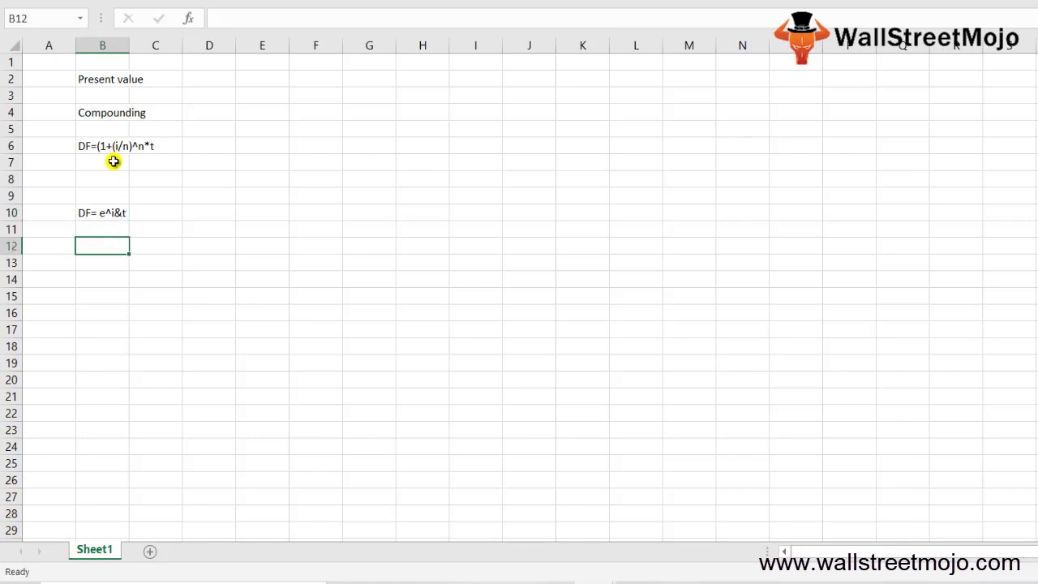
key(Down)
key(Down)
key(Up)
key(Up)
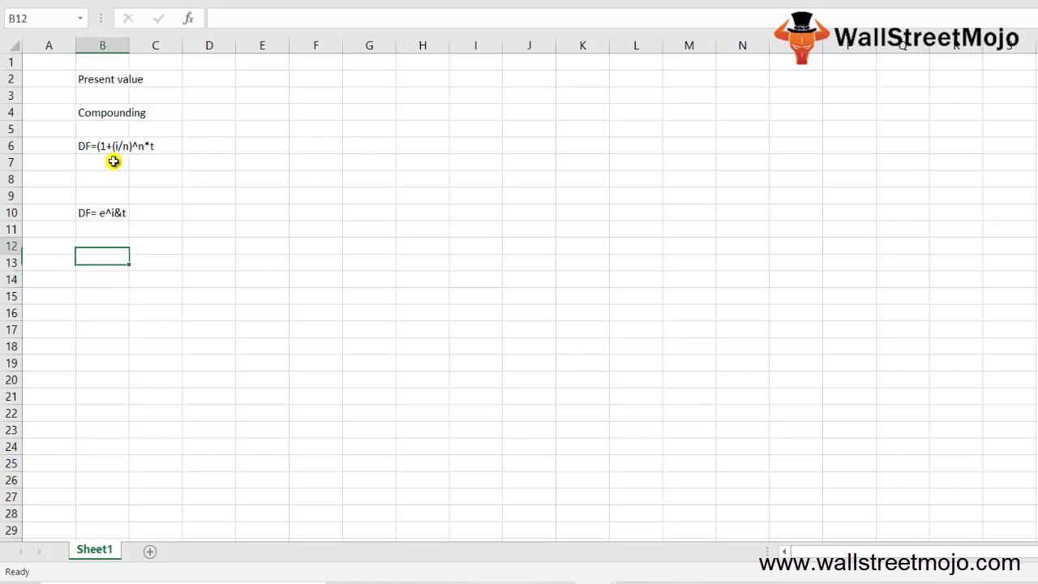
text(Sep)
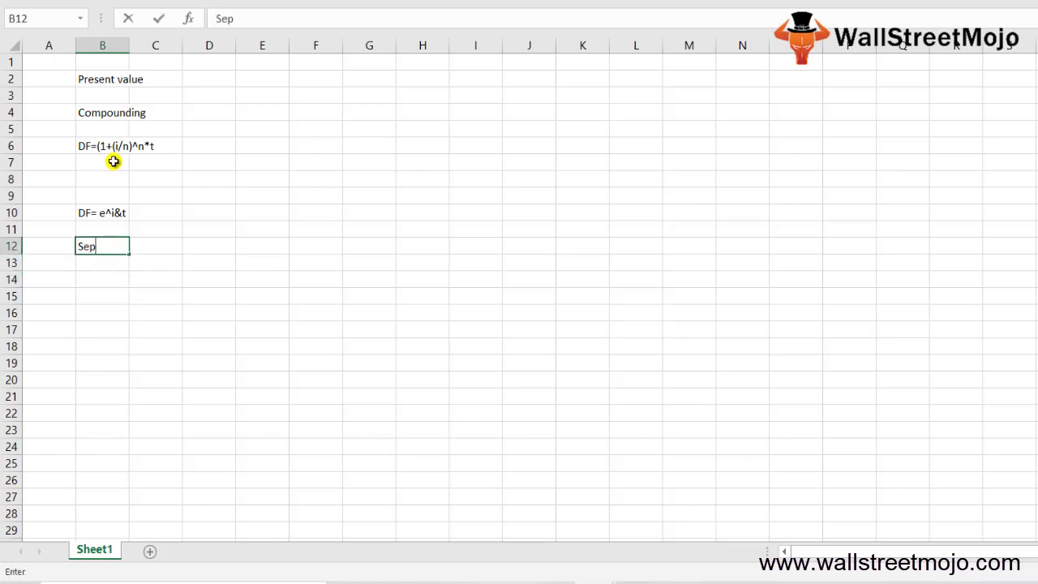
key(BackSpace)
key(BackSpace)
key(BackSpace)
text(Step 1)
key(Tab)
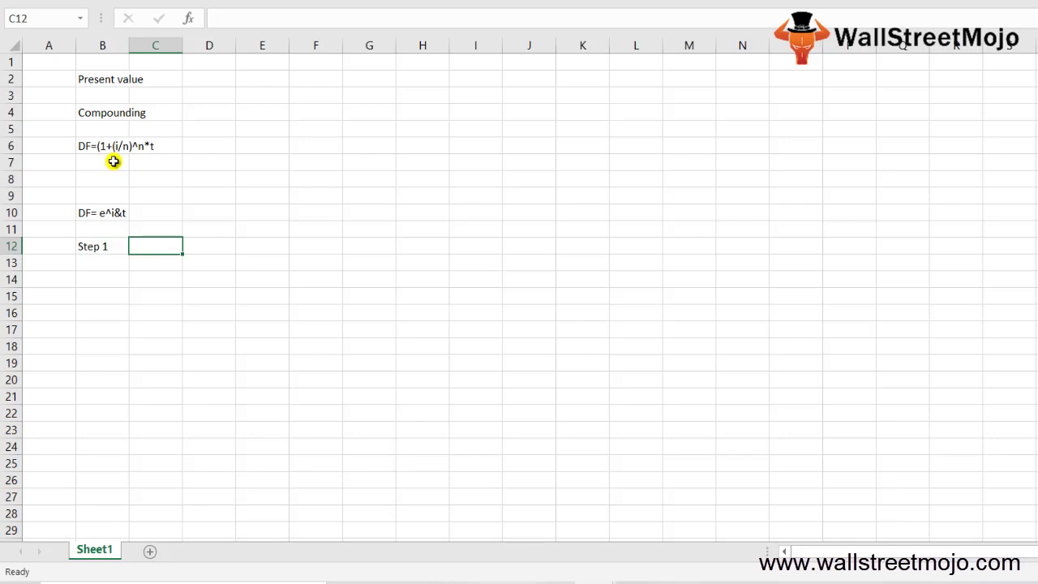
text(Discount rate)
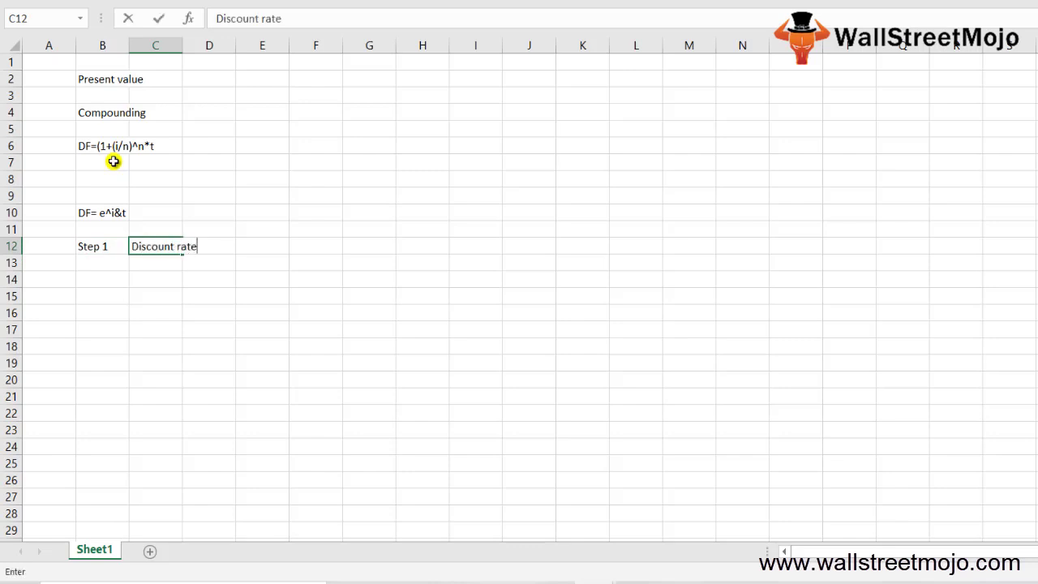
key(Return)
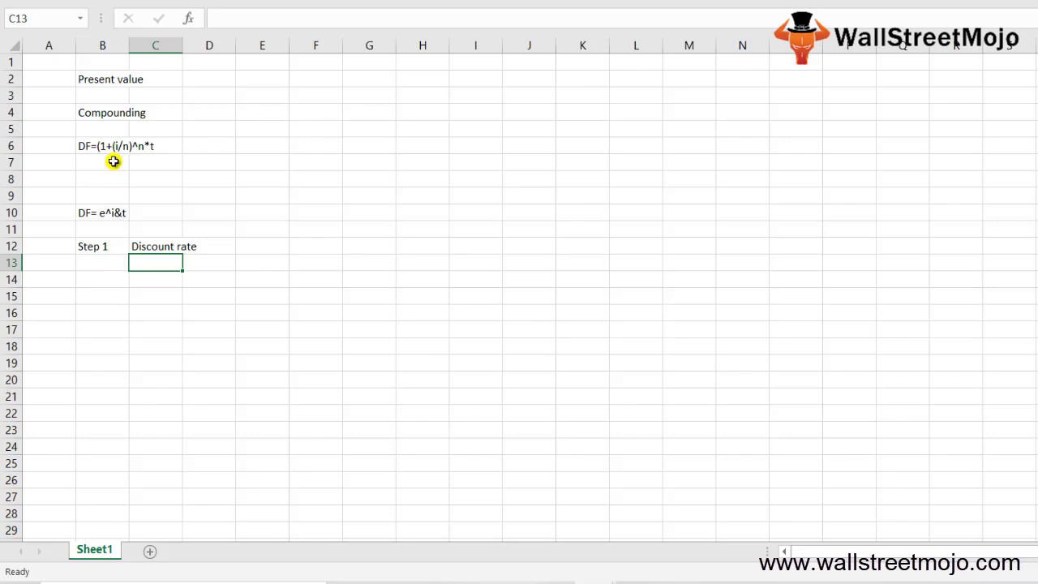
- Complete the Step 1 row with 'Annualized' in cell E12 and the symbol 'i' in cell F12
key(Right)
key(Up)
key(Right)
text(A)
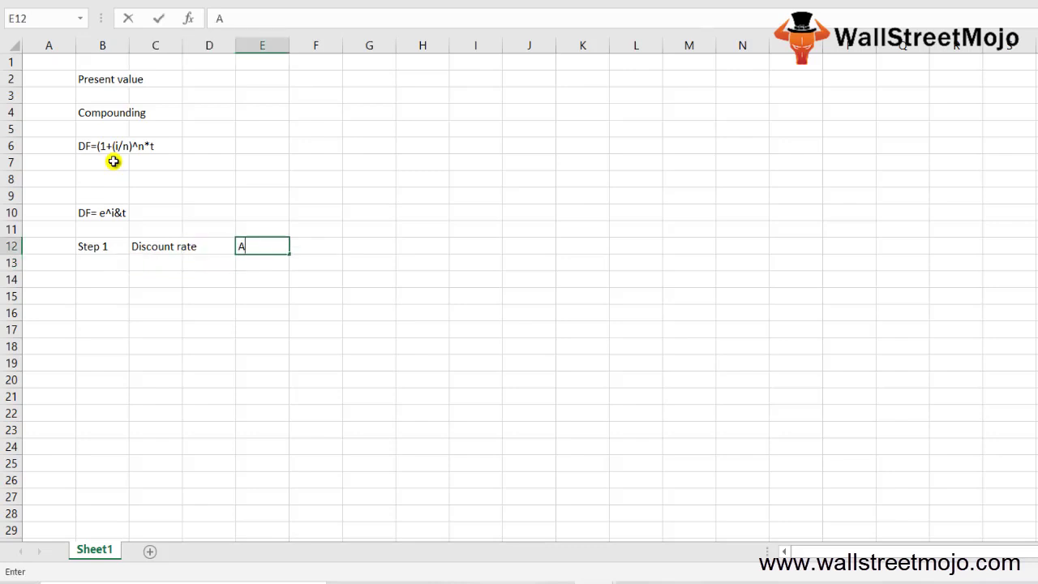
text(nnualized)
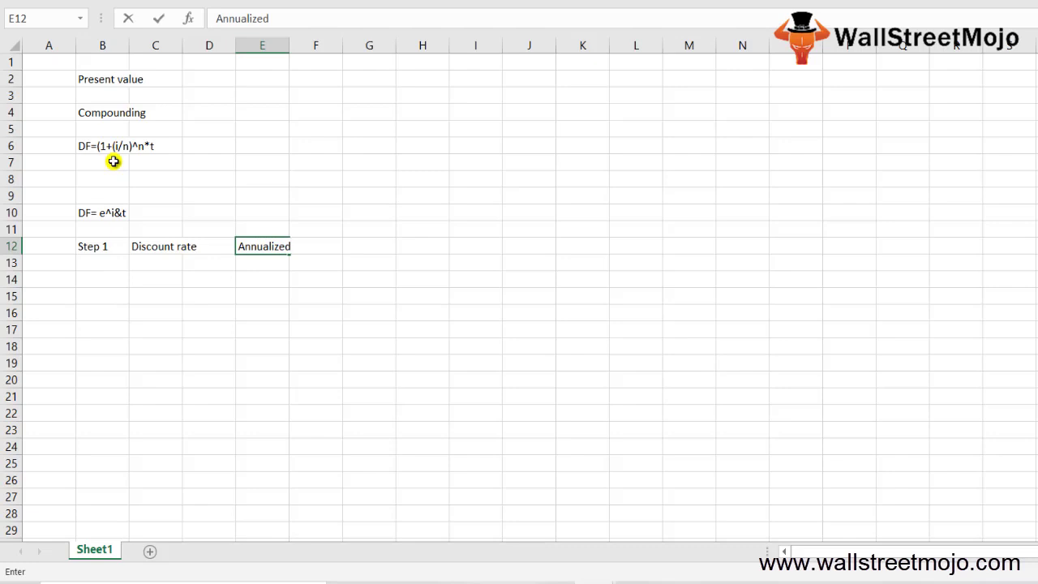
key(Return)
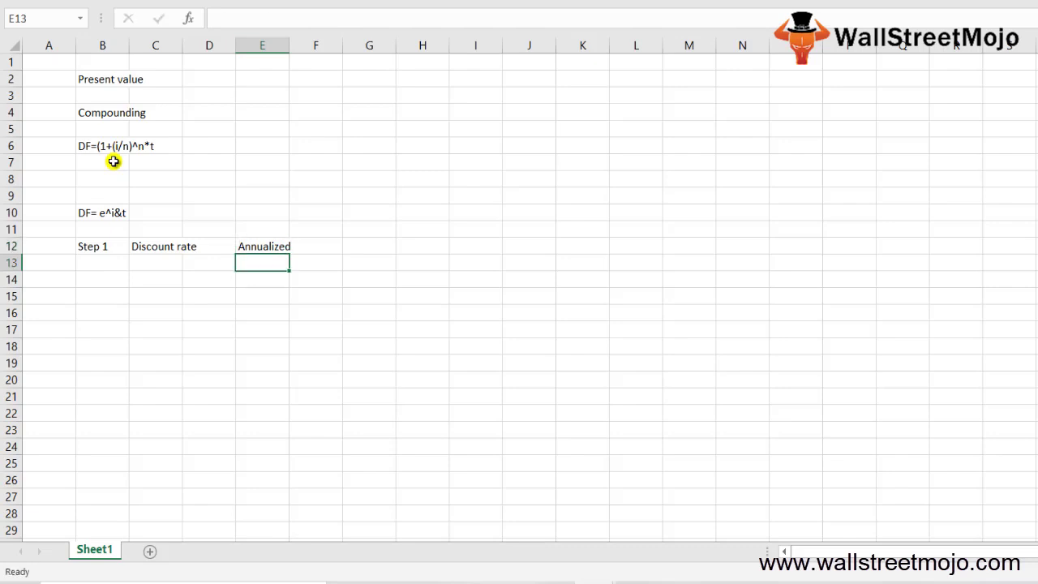
key(Up)
key(Right)
text(i)
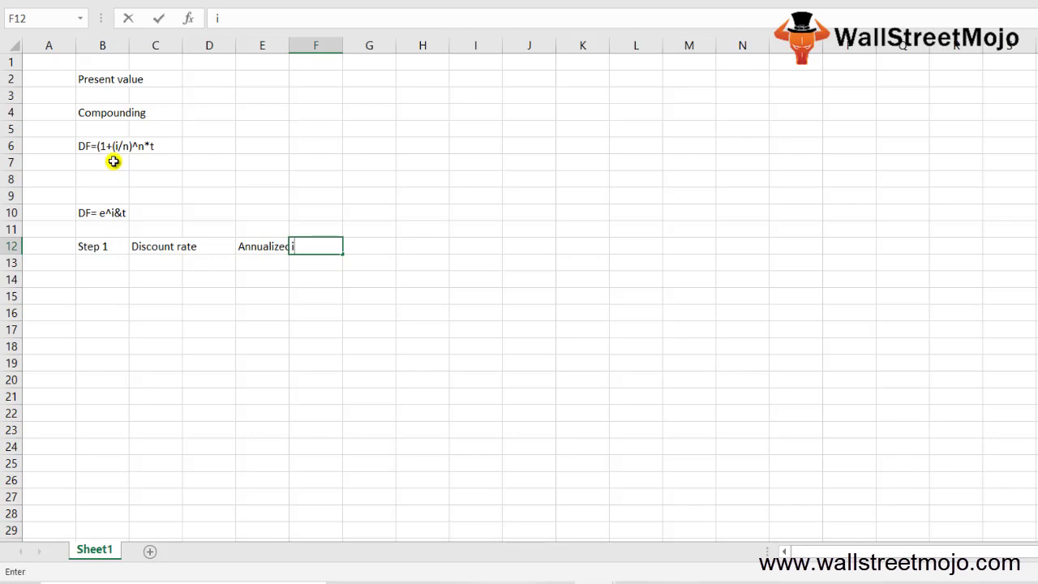
key(Down)
- Enter the label 'Step 2' in cell B14, leaving row 13 blank
key(Down)
key(Left)
key(Left)
key(Left)
key(Left)
text(Step 2)
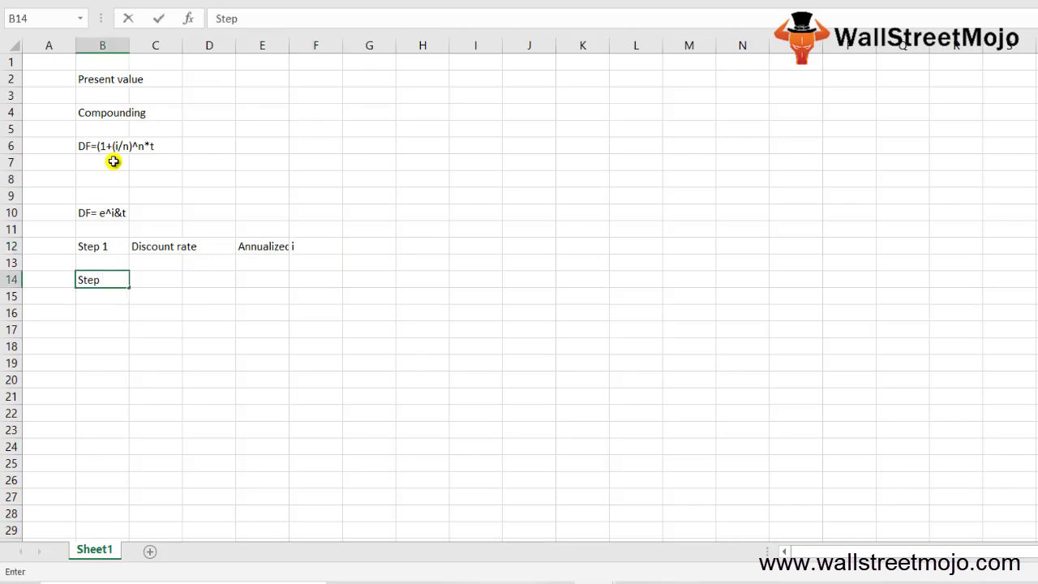
key(ctrl+Return)
- Describe Step 2 with 'Invested' in cell C14 and the symbol 'T' in cell E14
key(Right)
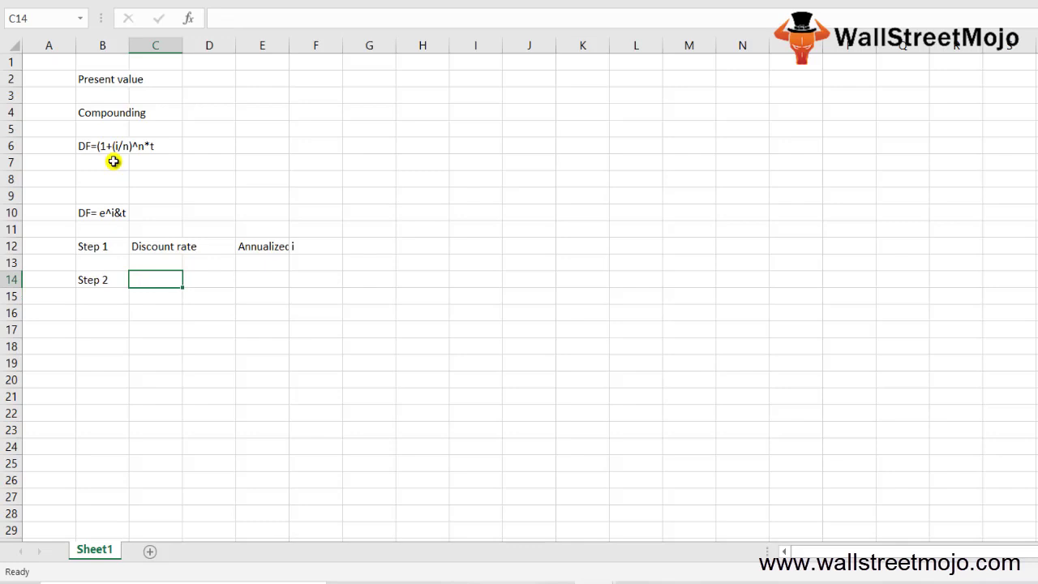
text(Invested)
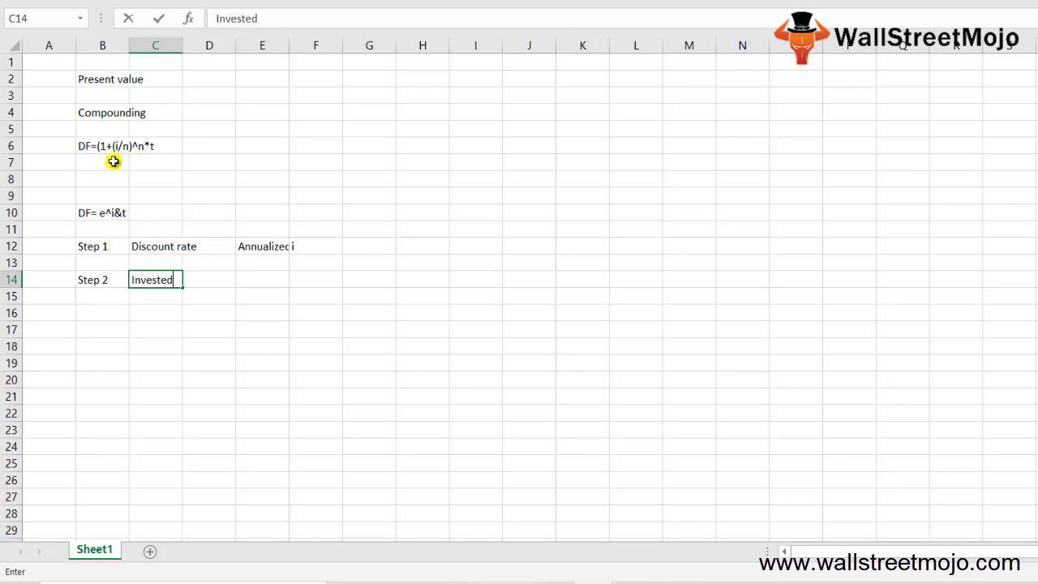
key(ctrl+Return)
key(Right)
key(Right)
text(T)
key(Return)
- Enter the label 'Step 3' in cell B16, leaving row 15 blank
key(Return)
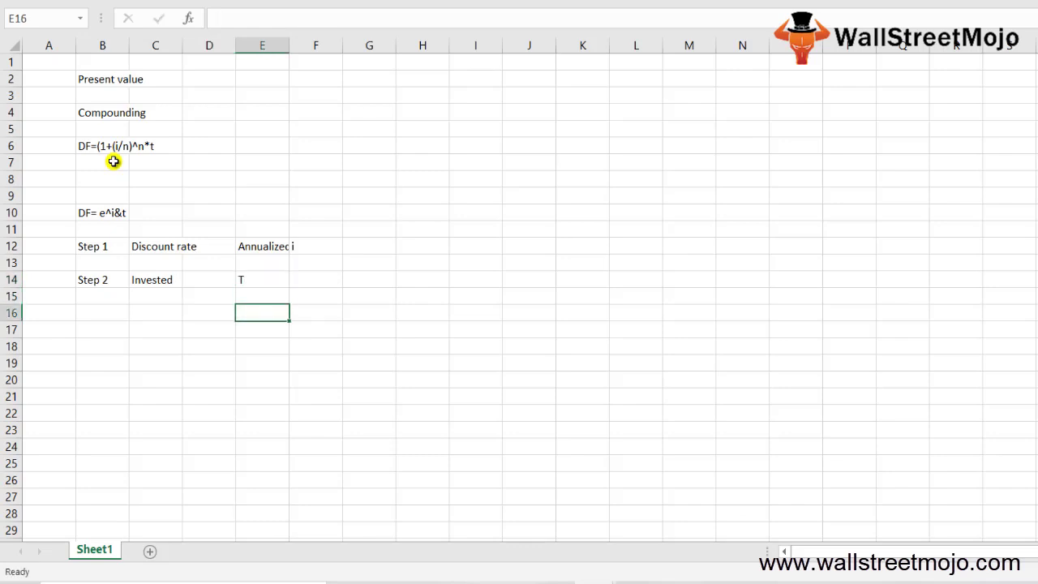
key(Left)
key(Left)
key(Left)
text(Ste)
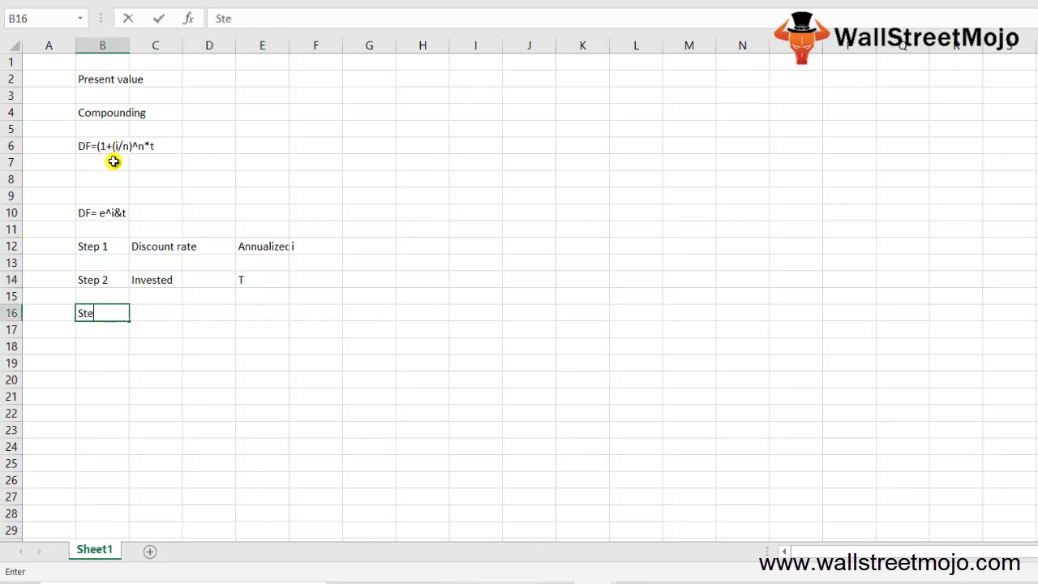
text(p 3)
key(Return)
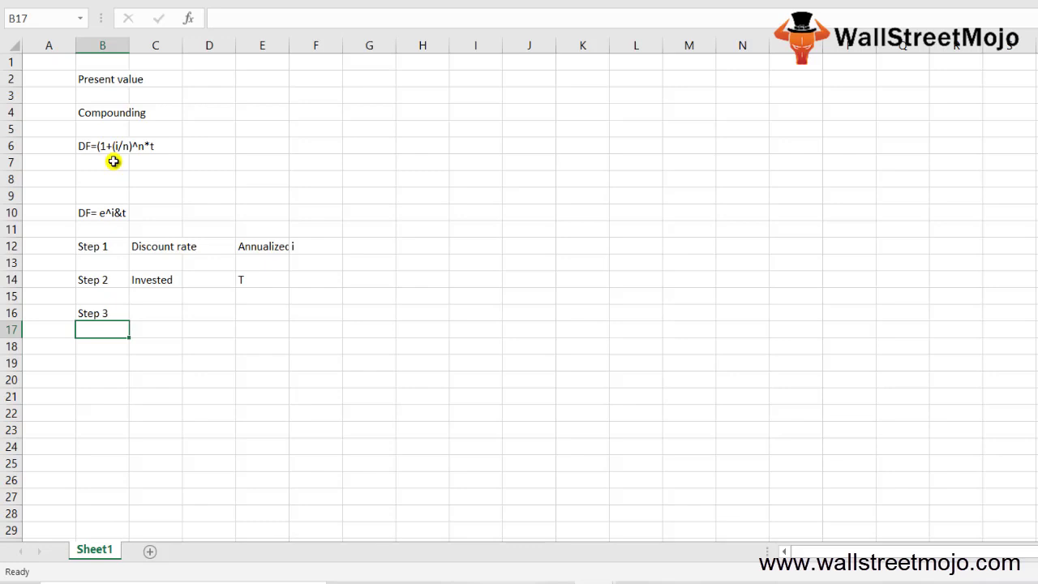
- Enter the Step 3 description 'Compunding periods' in cell C16
key(Up)
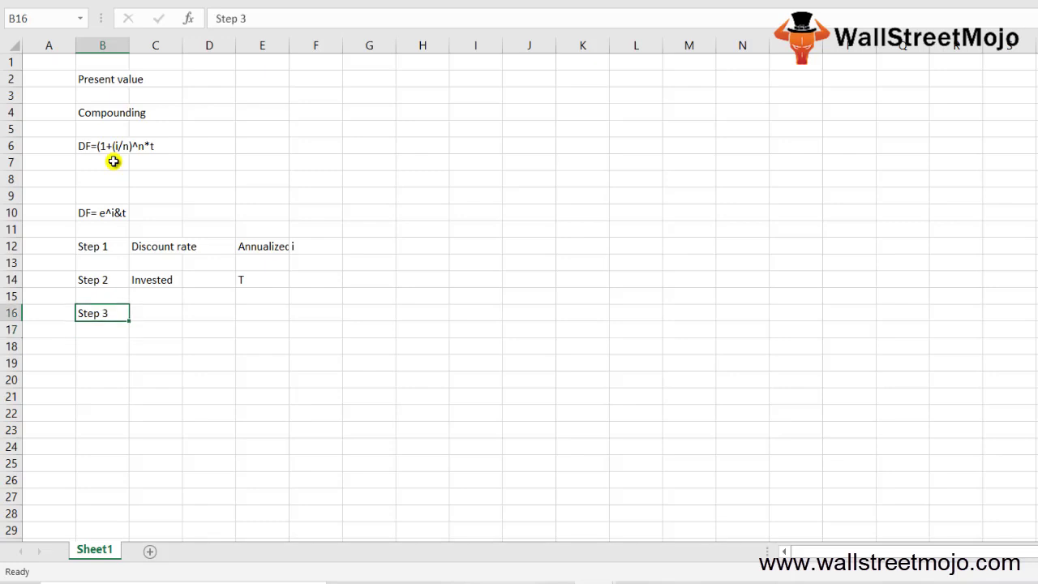
key(Right)
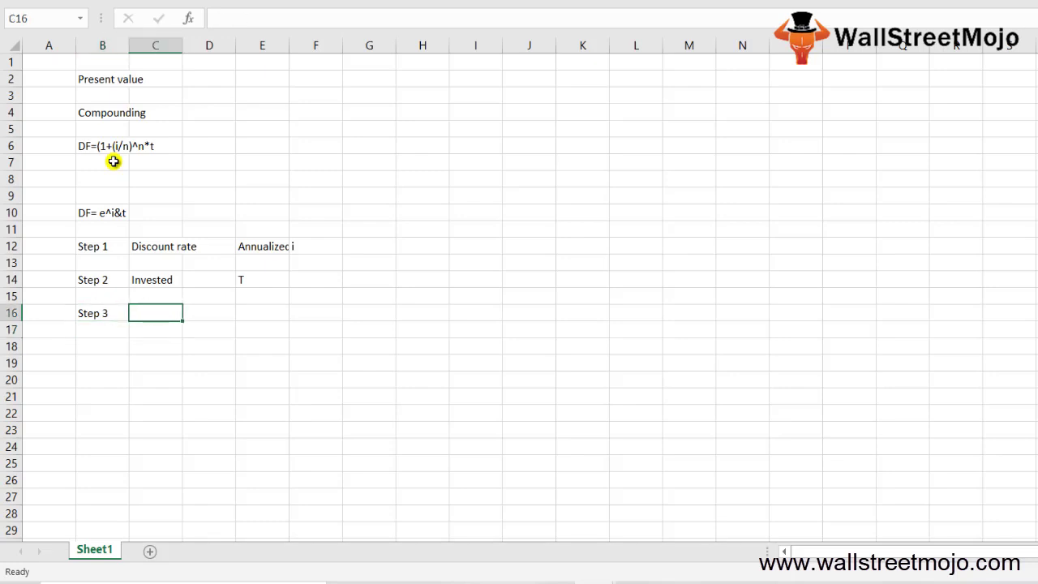
text(Compundin)
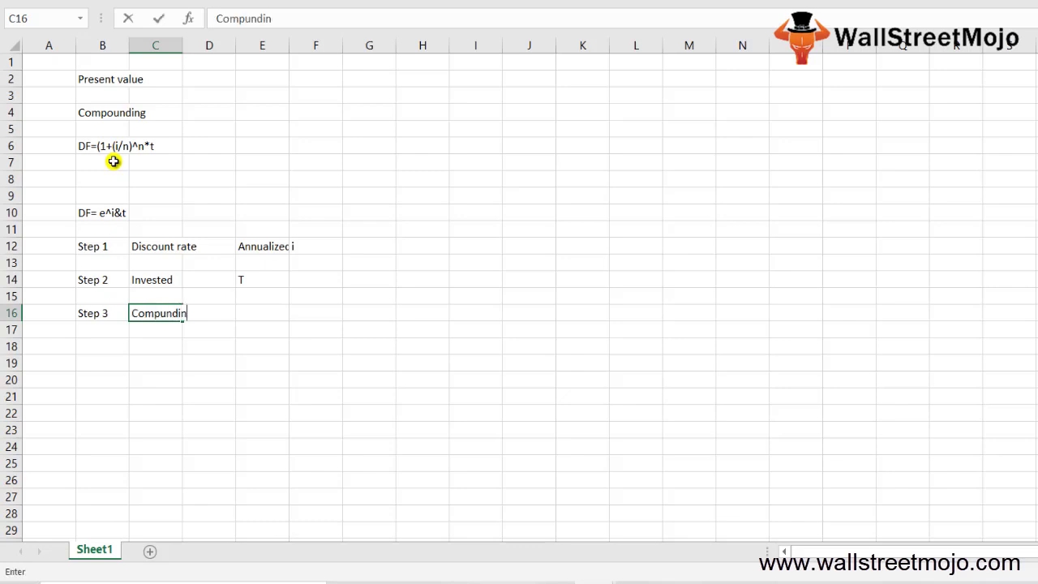
text(g eeriods)
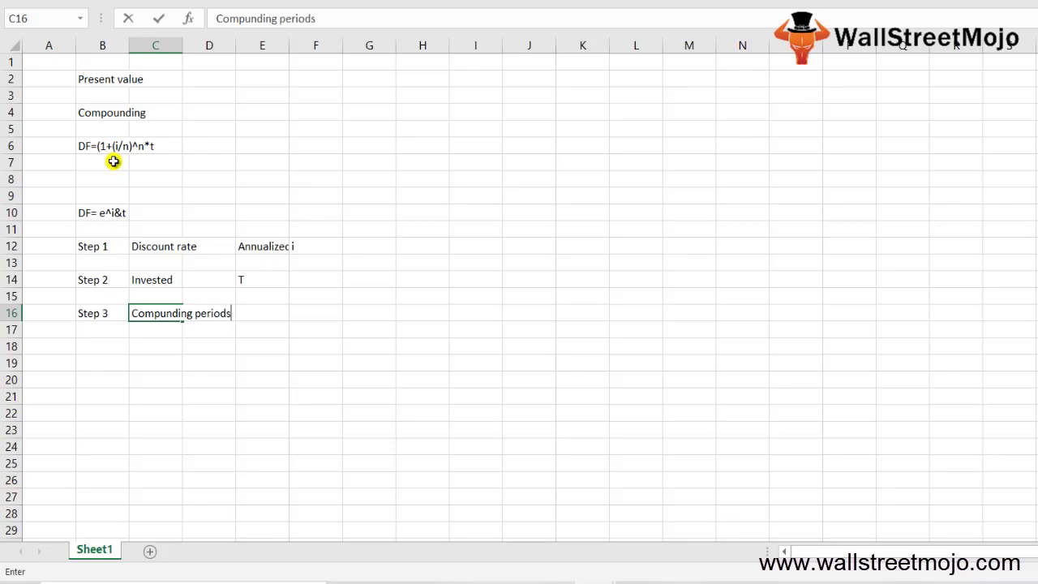
key(Return)
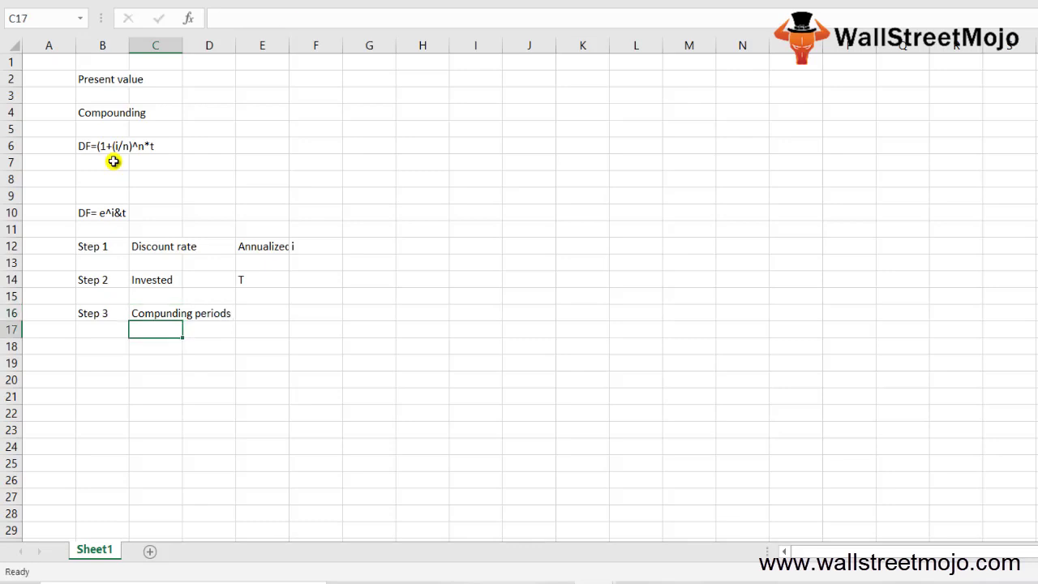
- Enter the symbol 'n' for the compounding periods in cell E16
key(Up)
key(Right)
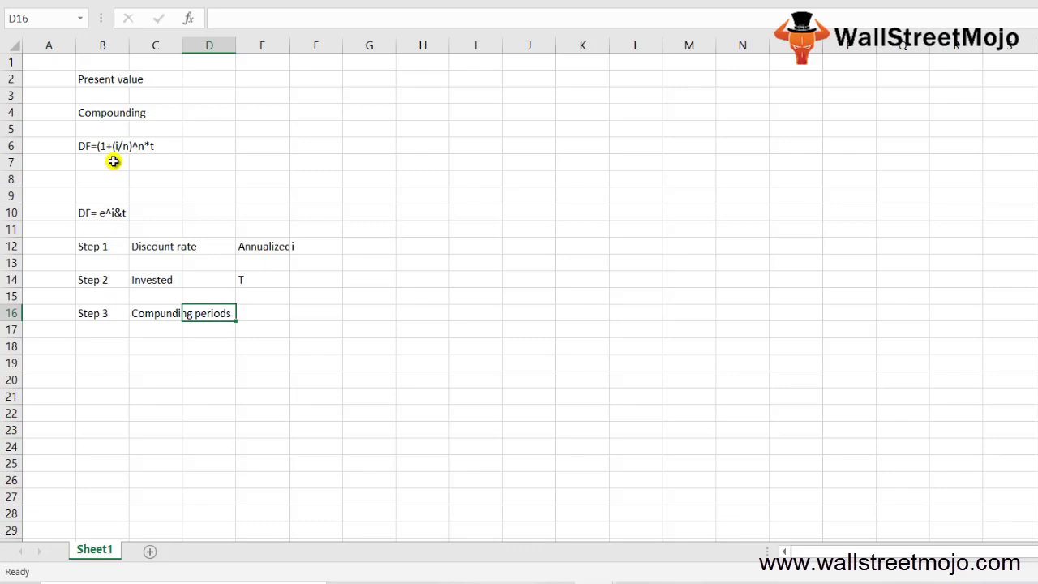
key(Right)
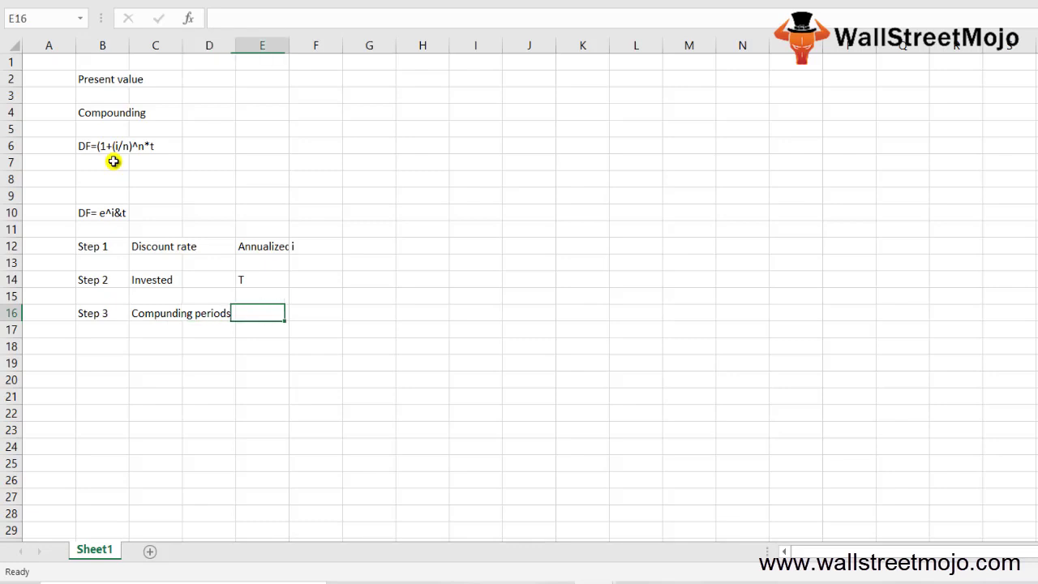
text(n\)
key(Return)
key(Up)
text(n)
key(Return)
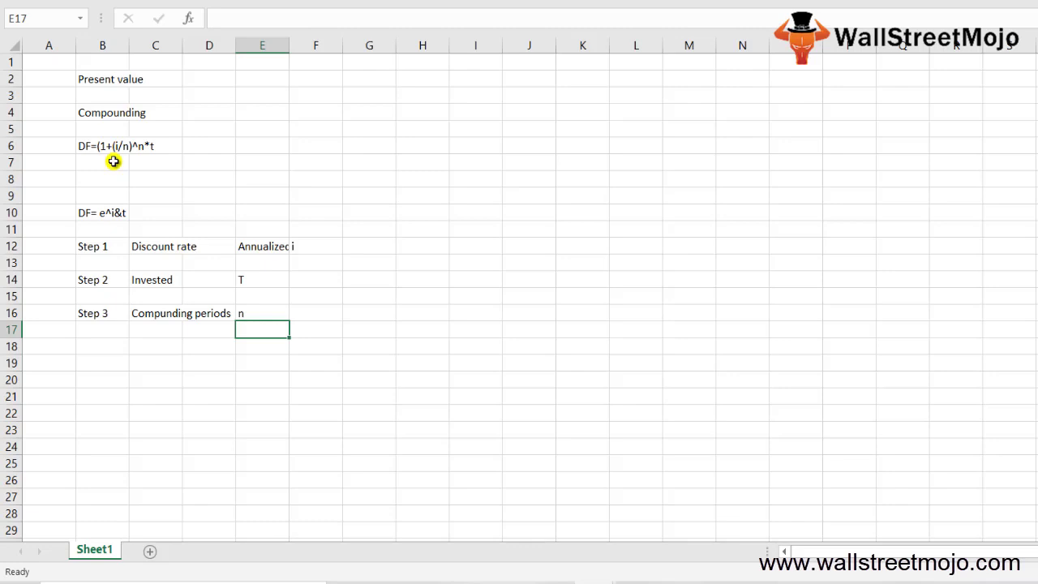
- Enter the label 'Step 4' in cell B18, leaving row 17 blank
key(Down)
key(Left)
key(Left)
key(Left)
text(S)
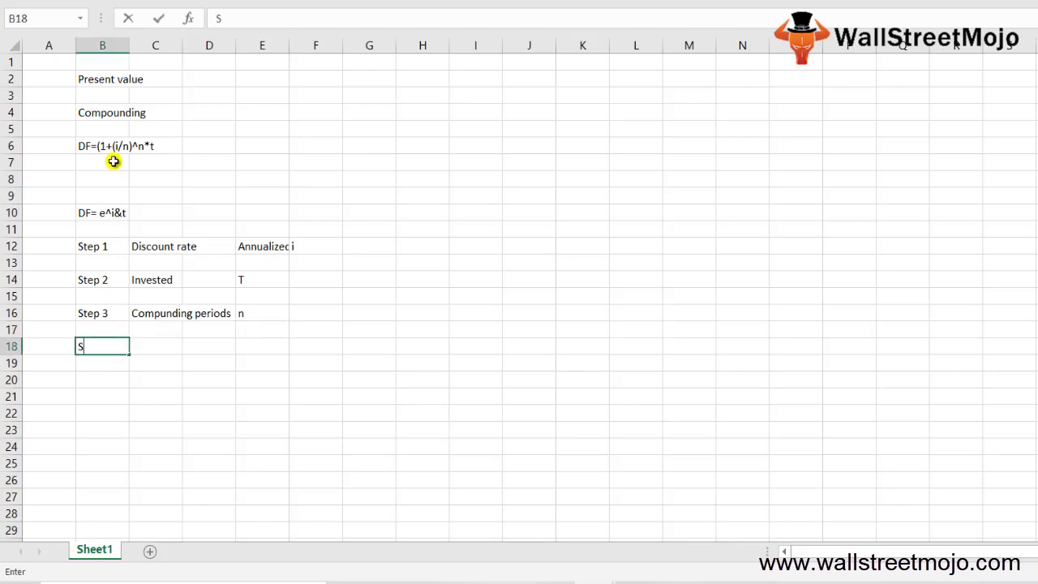
text(tep 4)
key(Return)
- Enter the Step 4 description 'Discrete compounding' in cell C18
key(Up)
key(Right)
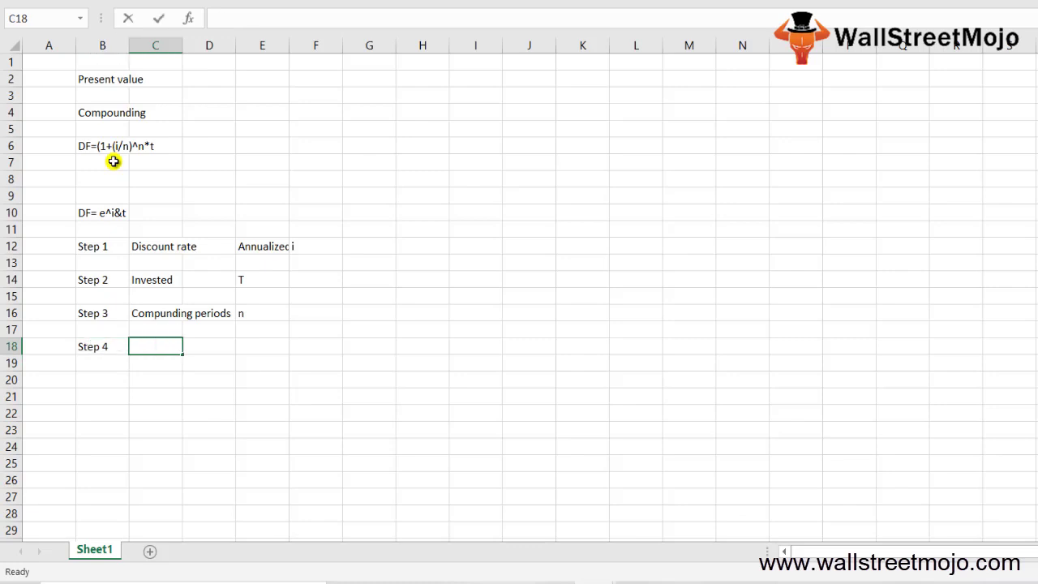
text(omp)
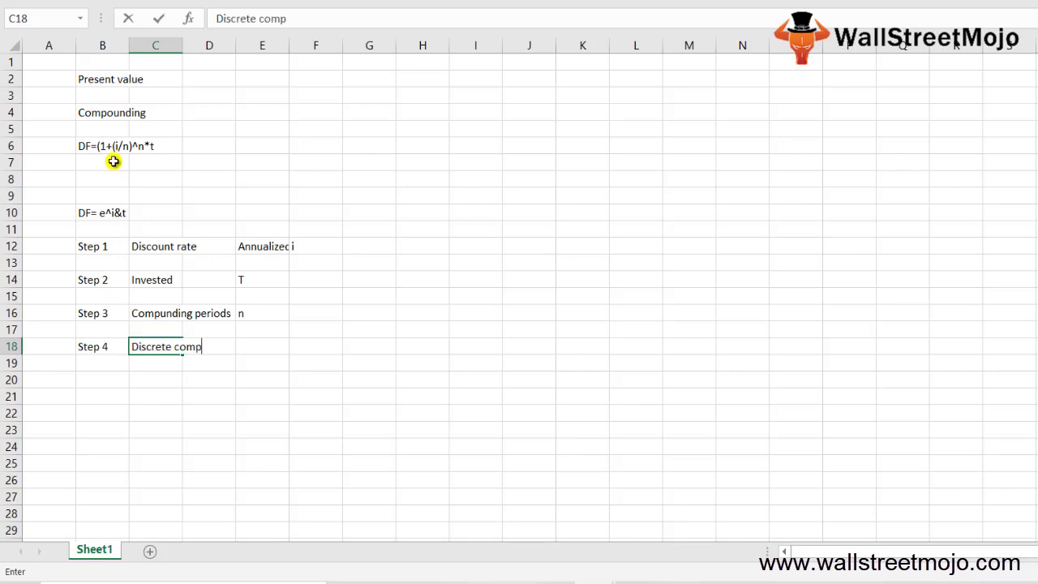
text(ounding)
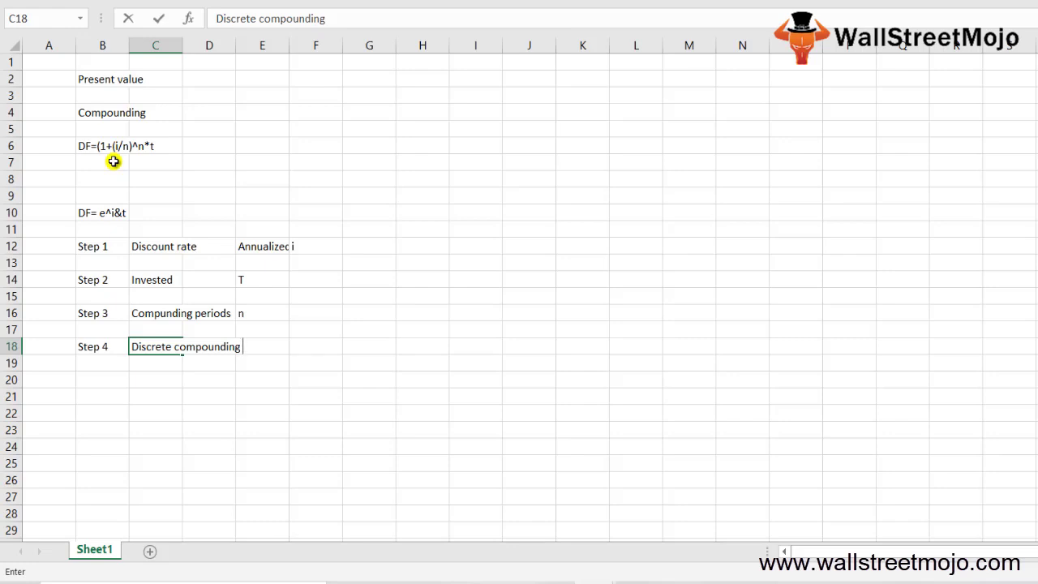
key(ctrl+Return)
- Review the two discount factor formulas in cells B6 and B10
key(Up)
key(Up)
key(Up)
key(Up)
key(Up)
key(Up)
key(Up)
key(Up)
key(Up)
key(Up)
key(Left)
key(Up)
key(Up)
key(Up)
key(Down)
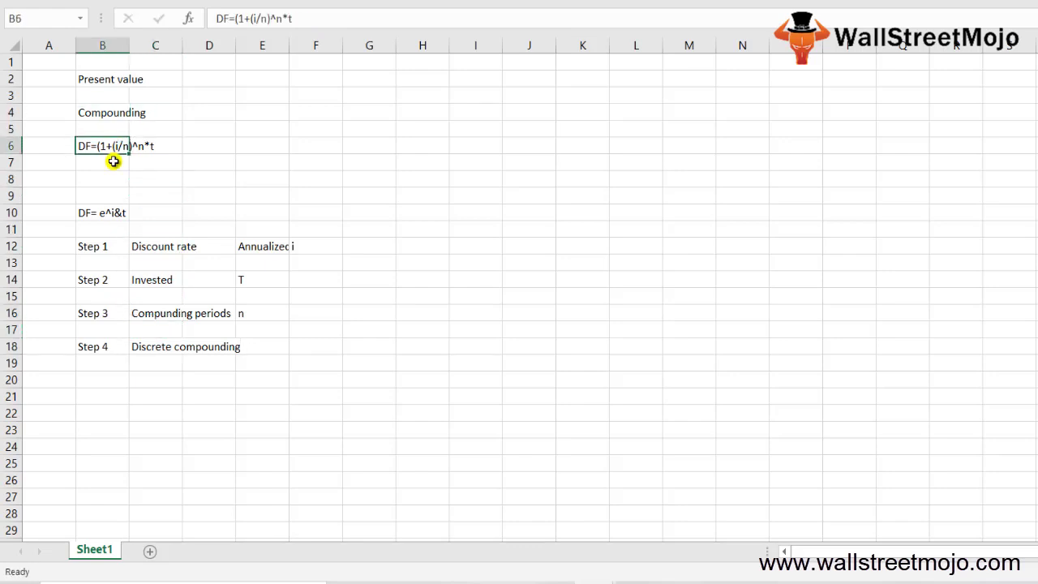
key(Down)
key(Down)
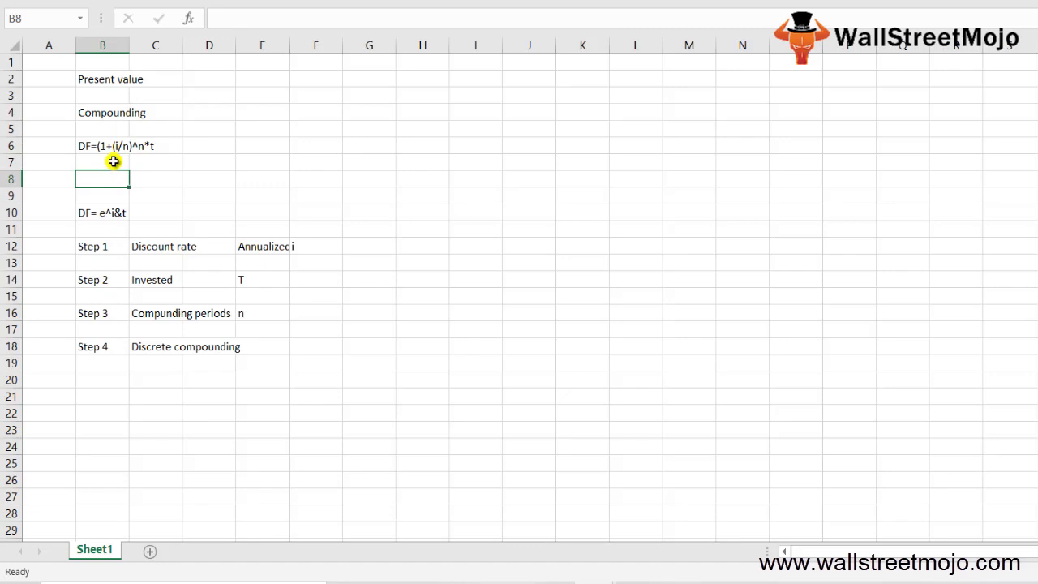
key(Down)
key(Down)
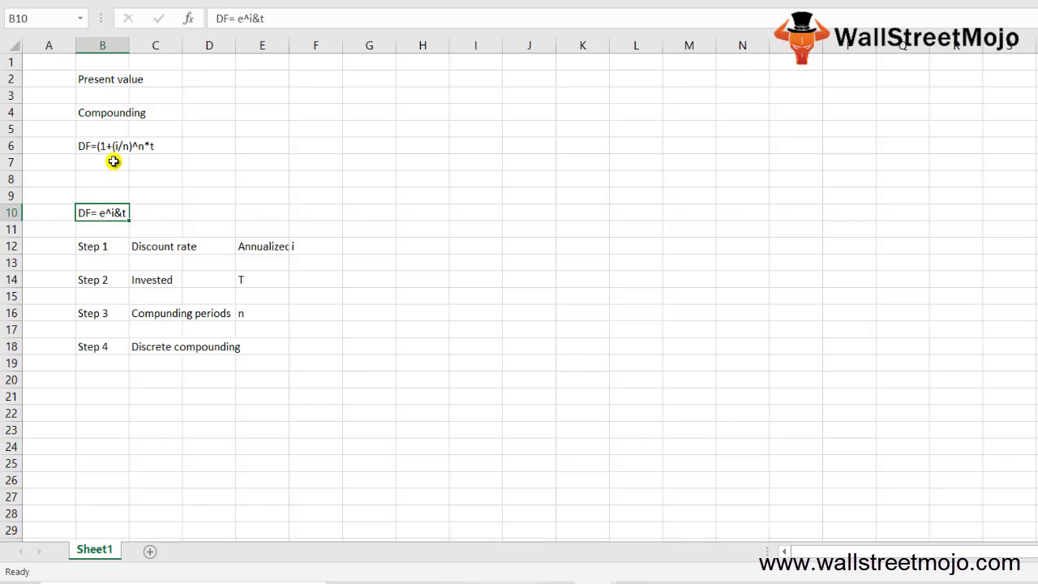
- Enter the example heading 'Eg' in cell B24, below the list of steps
key(Down)
key(Down)
key(Down)
key(Down)
key(Down)
key(Down)
key(Down)
key(Down)
key(Down)
key(Down)
key(Down)
key(Down)
key(Down)
key(Down)
key(Down)
key(Down)
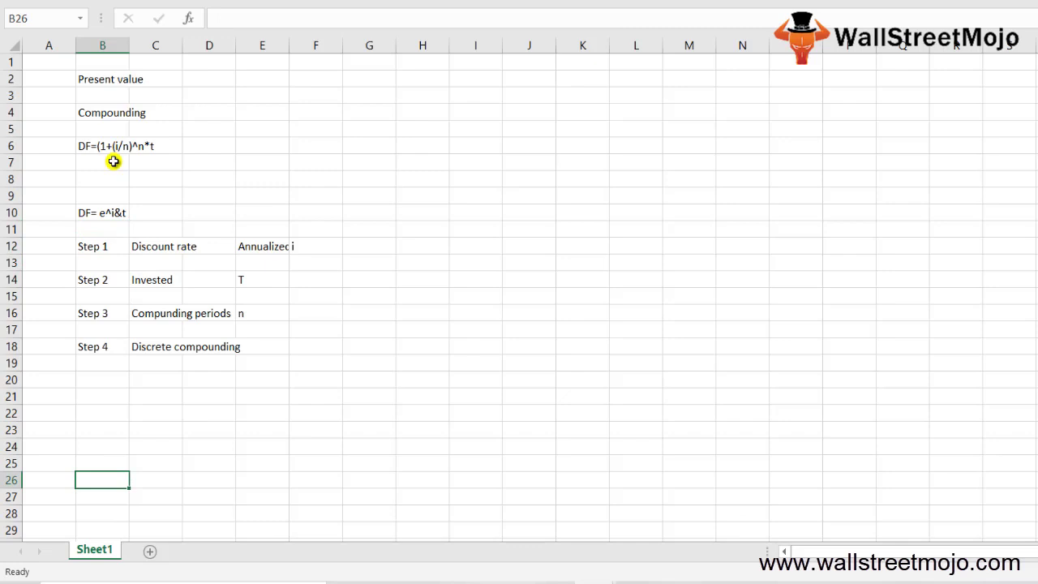
key(Down)
key(Down)
key(Down)
key(Down)
key(Down)
key(Down)
key(Down)
key(Down)
key(Down)
key(Down)
key(Down)
key(Down)
key(Down)
key(Down)
key(Down)
key(Down)
key(Down)
key(Down)
key(Down)
key(Down)
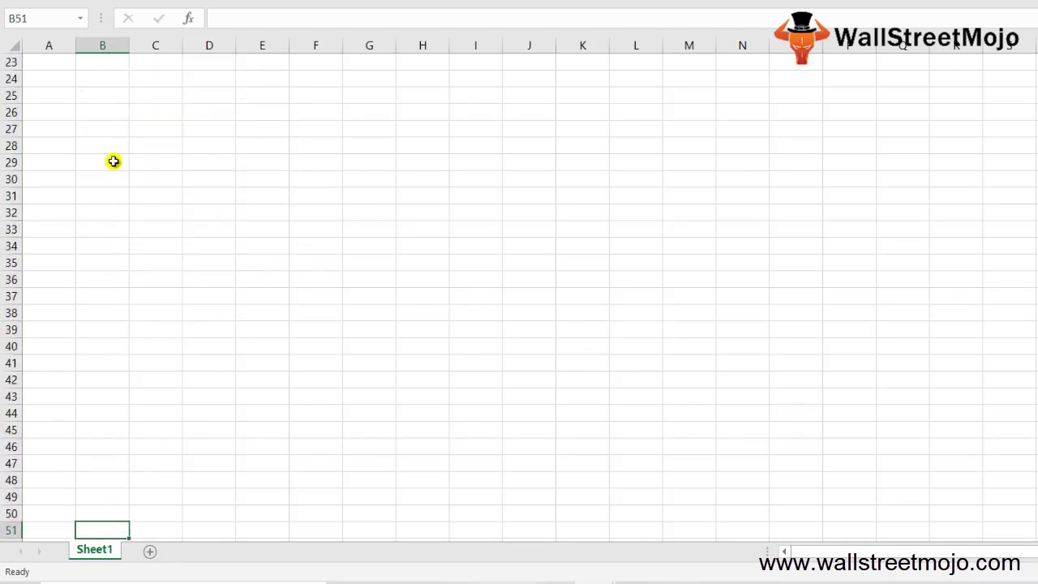
click(107, 93)
click(109, 78)
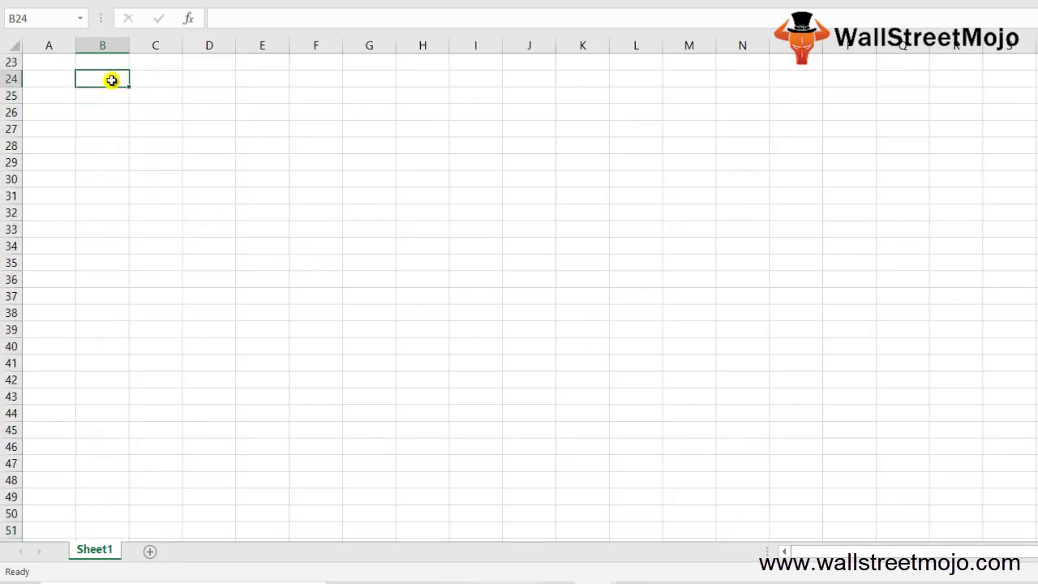
text(Eg)
key(Down)
- Enter the label 'Years' in cell B26 with the value 2 in cell C26
key(Down)
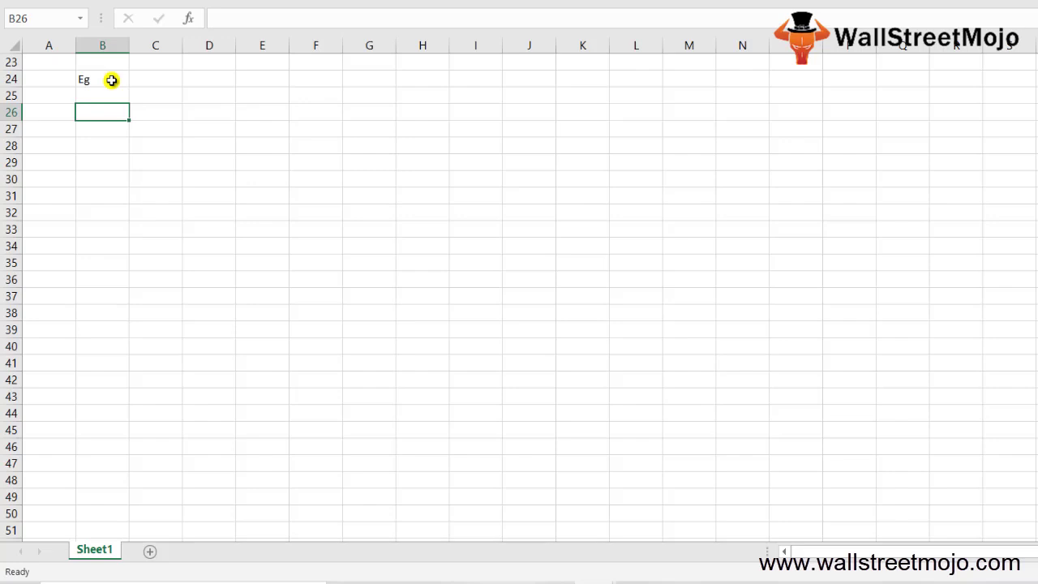
text(Years)
key(Return)
key(Up)
key(Right)
text(2)
key(Return)
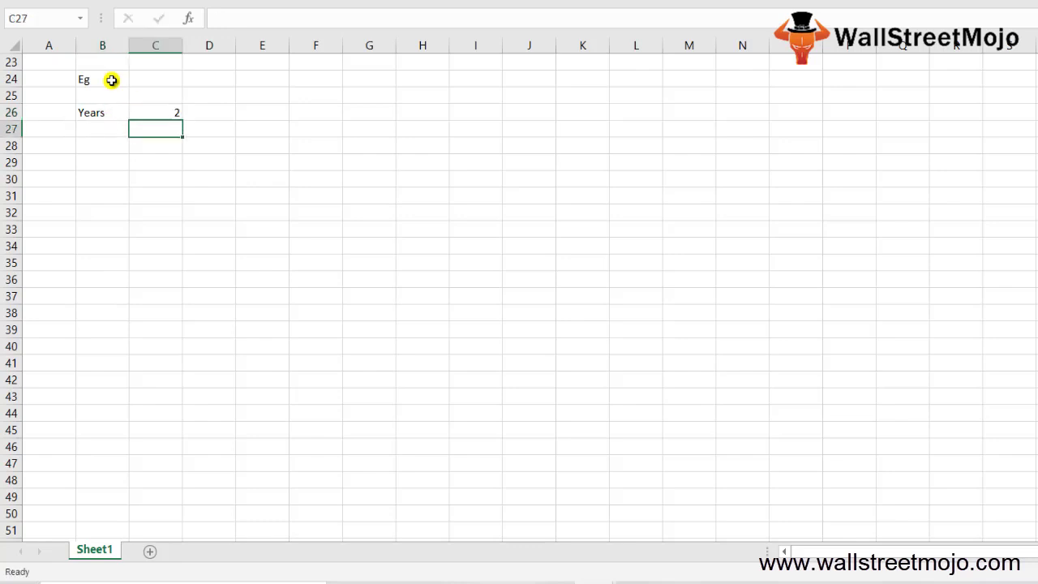
- Enter the label 'Dicount rate' in cell B27 with the value 12% in cell C27
key(Left)
text(Dico)
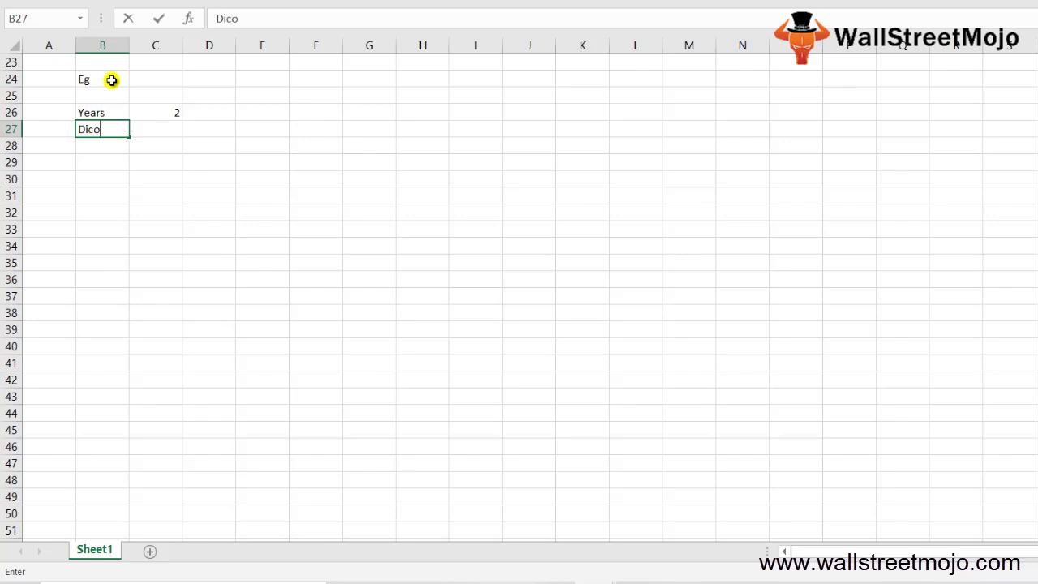
text(unt rate)
key(Return)
key(Up)
key(Right)
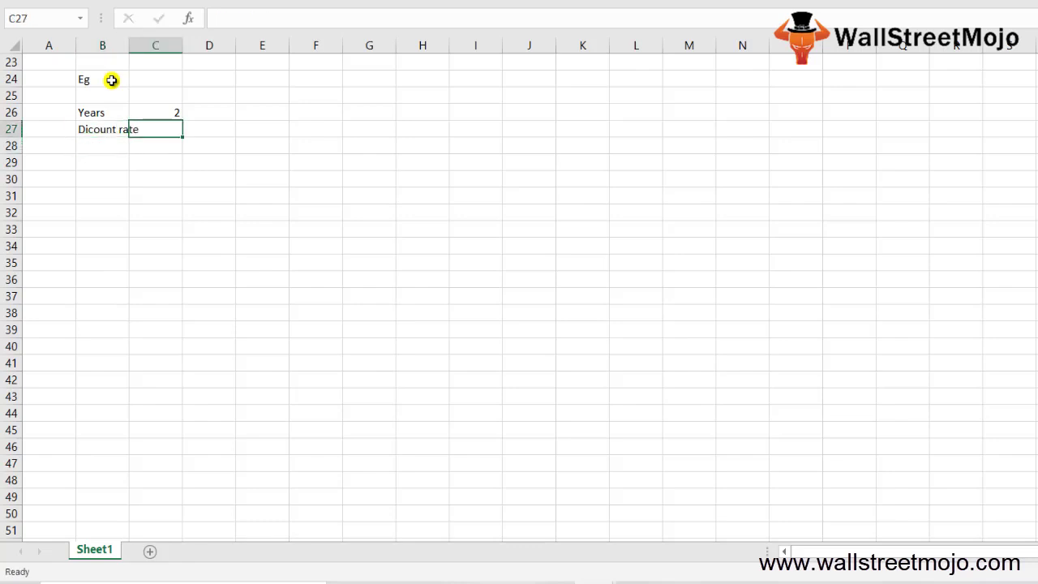
text(12%)
key(Return)
- List the compounding frequencies Continous, Daily, Monthly, Quaterly, Half yearly and Annual in cells B29 to B34
key(Left)
key(Left)
key(Right)
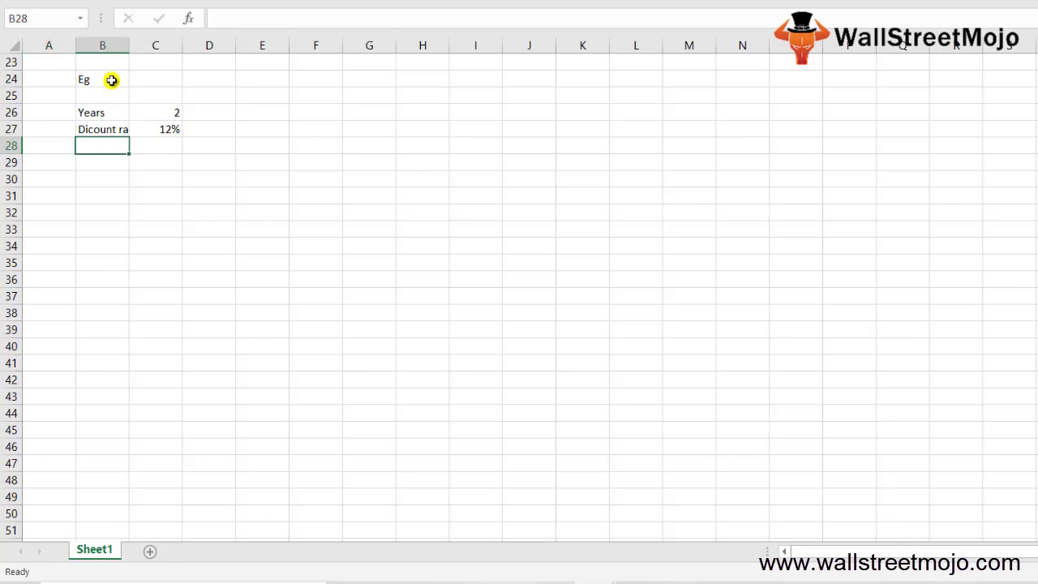
key(Down)
text(Continous)
key(Return)
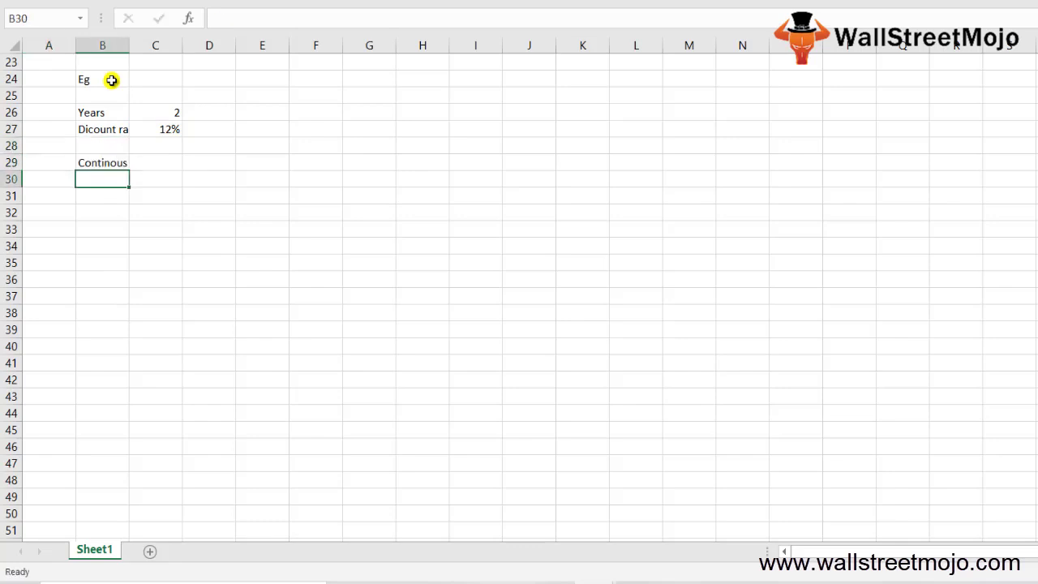
text(Daily)
key(Return)
text(Monthly)
key(Return)
text(Quaterly)
key(Return)
text(Half yearly)
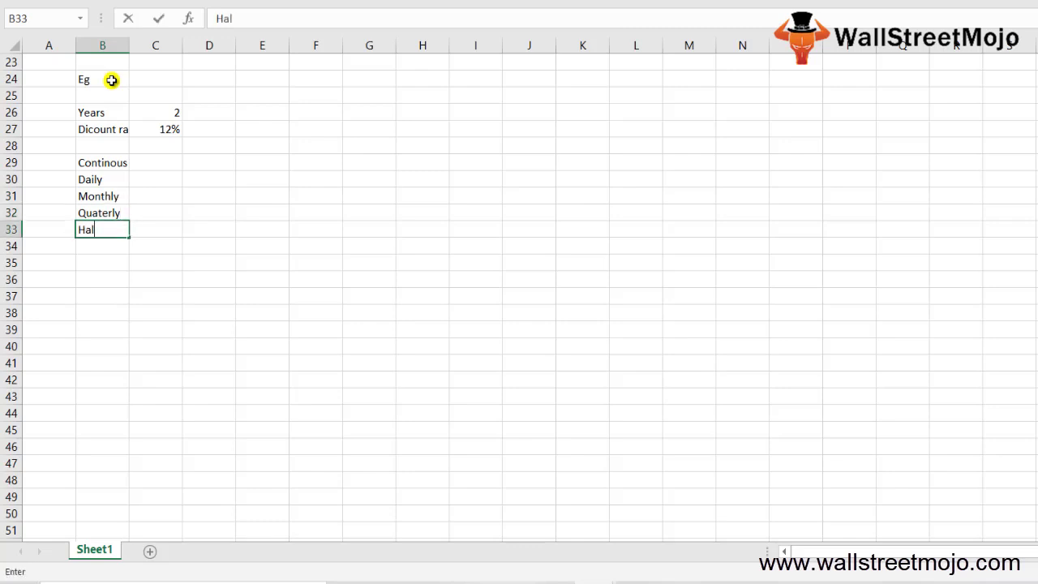
key(Return)
text(Annual)
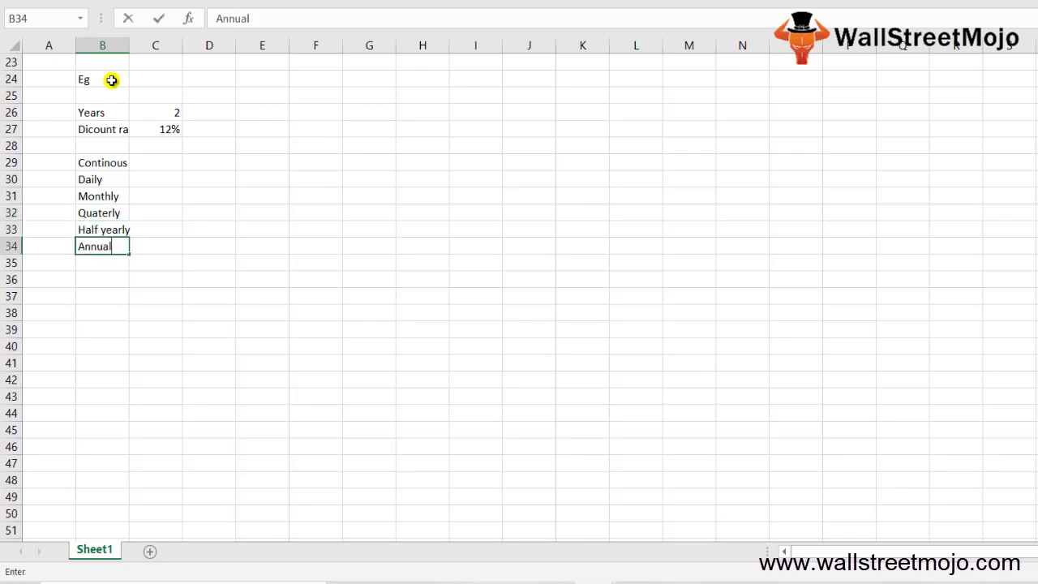
key(Return)
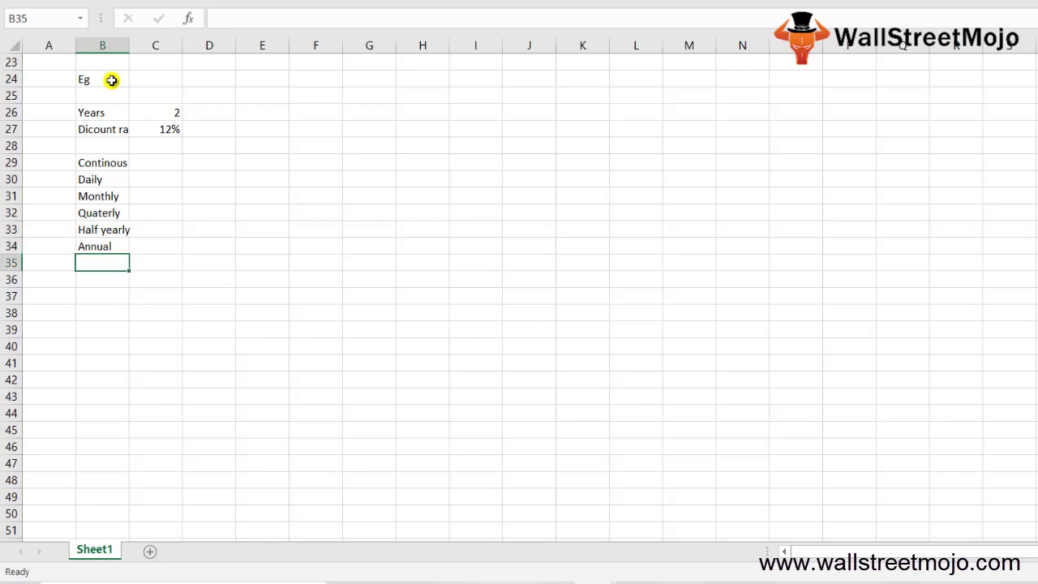
- Enter the text 'I= 12%' in cell B36, leaving row 35 blank
key(Up)
key(Down)
key(Down)
text(I=)
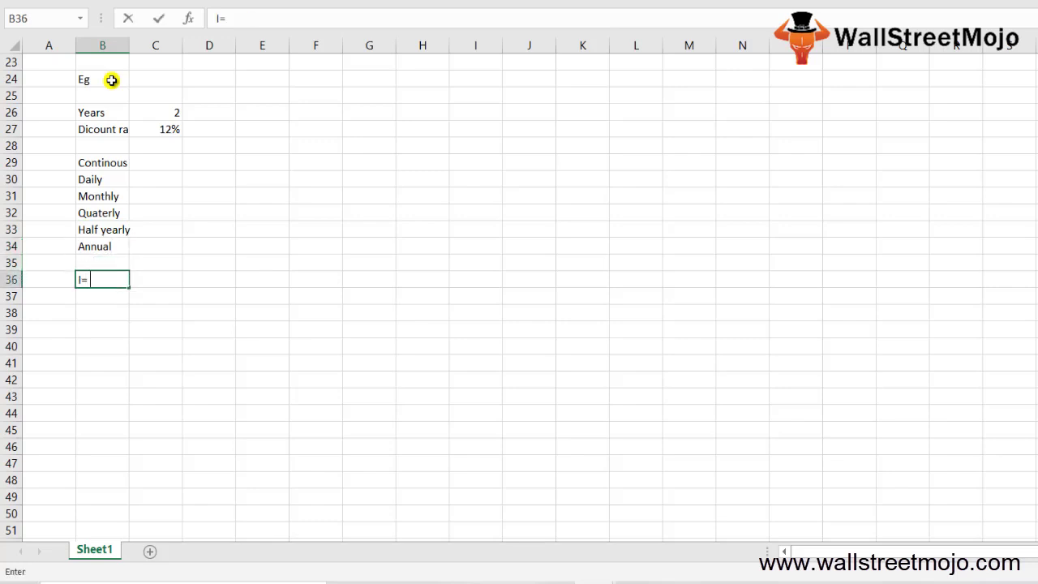
text( 12%)
key(Return)
- Enter the label 'T' in cell B37 with the value 2 in cell C37
text(T)
key(Return)
key(Up)
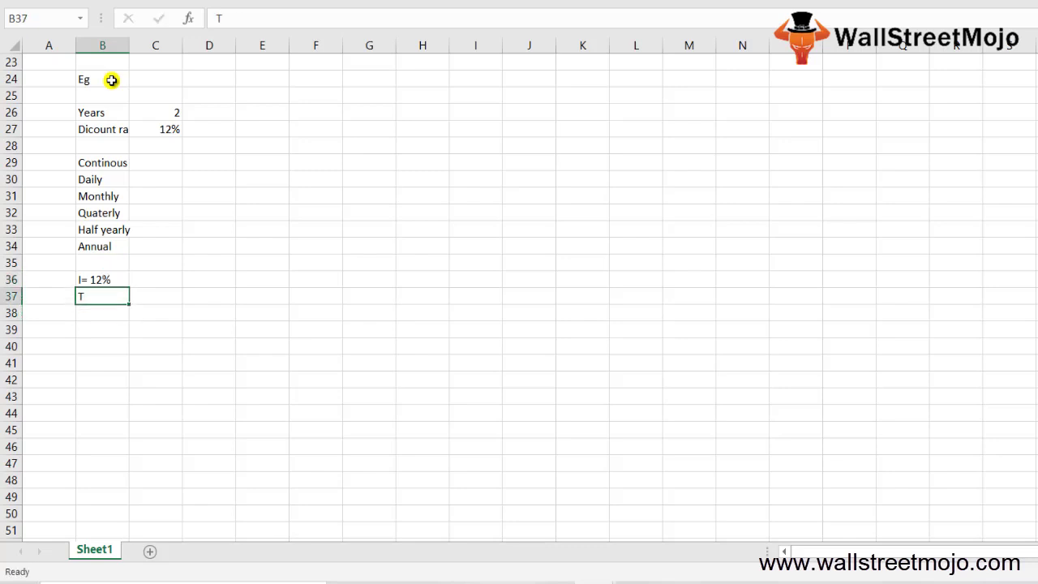
key(Right)
text(2)
key(Return)
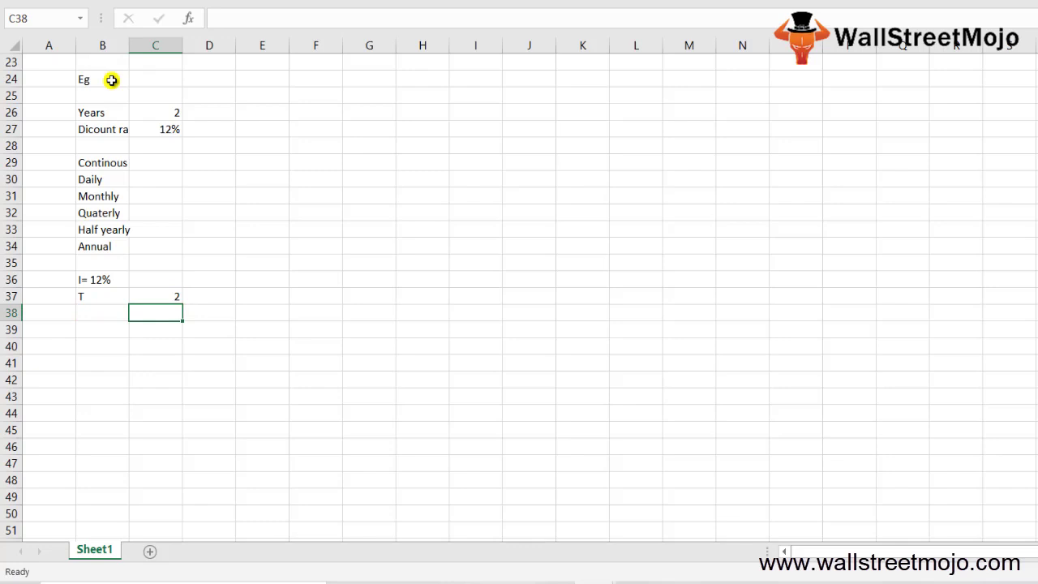
- Enter the case number 1 in cell A39, leaving row 38 blank
key(Down)
key(Left)
key(Down)
key(Down)
key(Up)
key(Left)
text(1)
key(Return)
- Enter the case title 'Continous compounding' in cell B39 beside the number 1
key(Up)
key(Down)
key(Right)
key(Down)
key(Up)
key(Up)
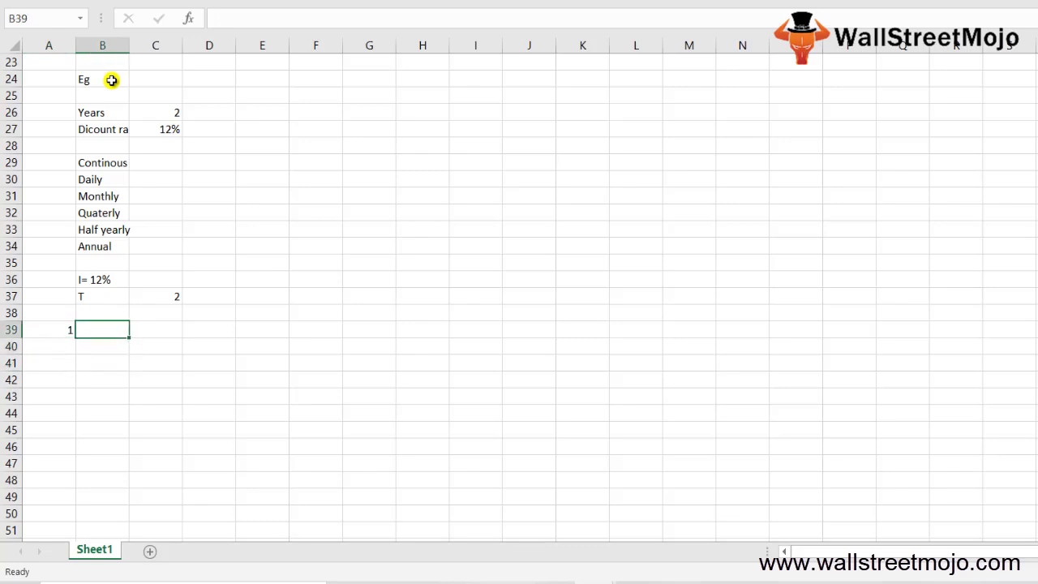
text(Continous co)
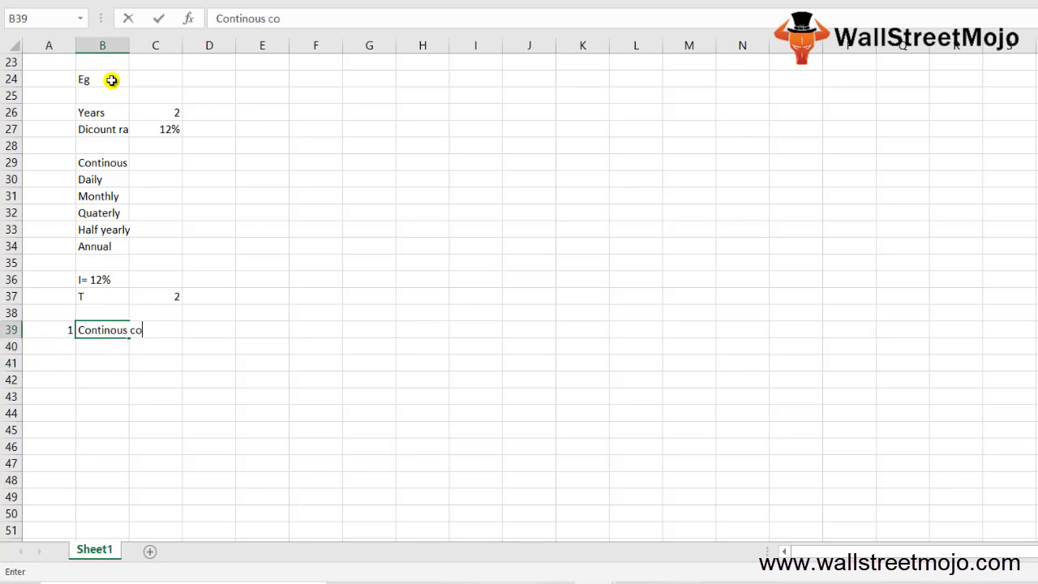
text(mpounding)
key(Return)
- Write the continuous compounding expression 'e^12*2' as text in cell B41
key(Up)
key(Down)
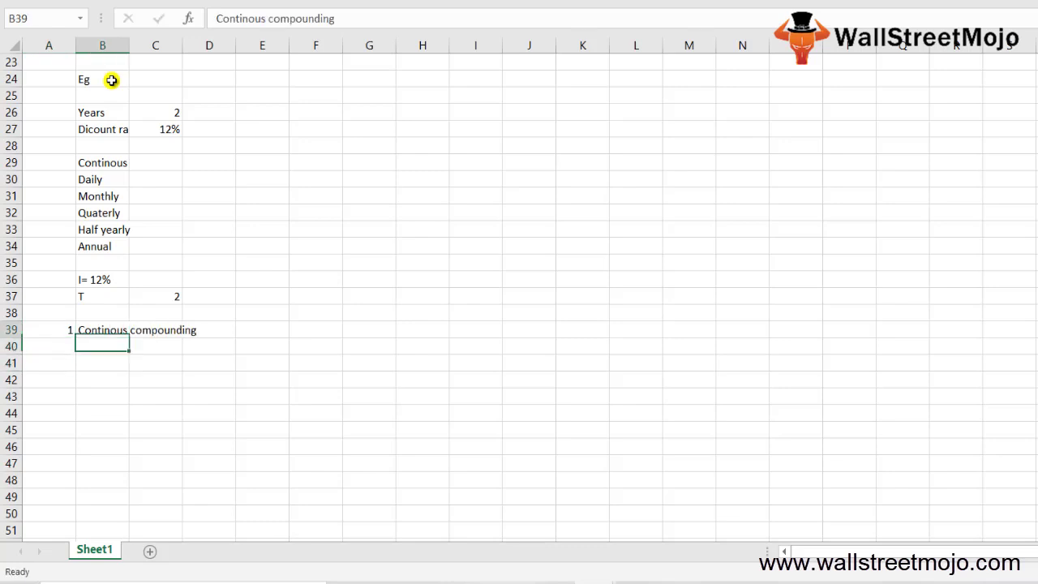
key(Right)
key(Up)
key(Right)
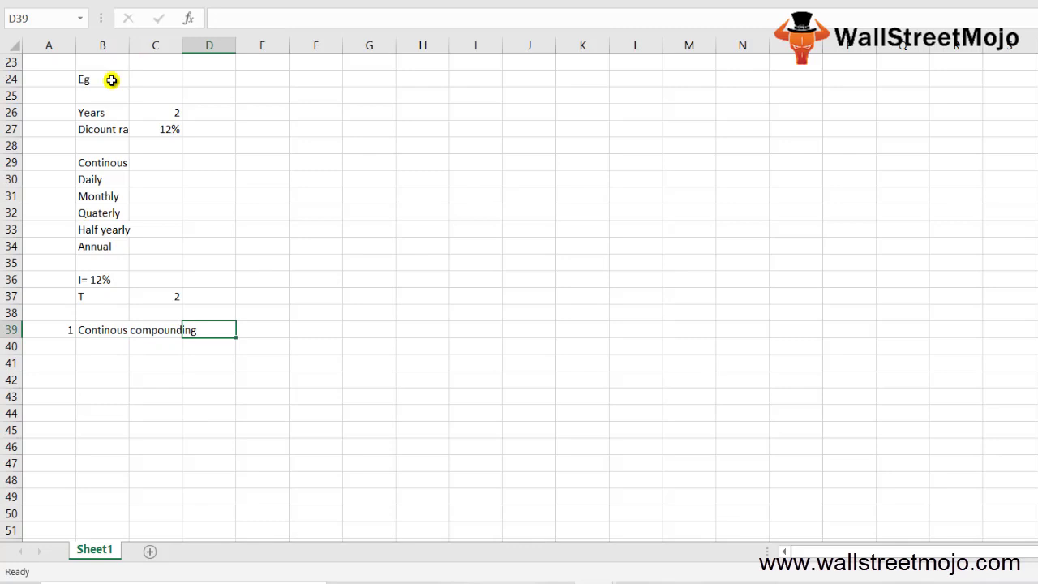
key(Down)
key(Down)
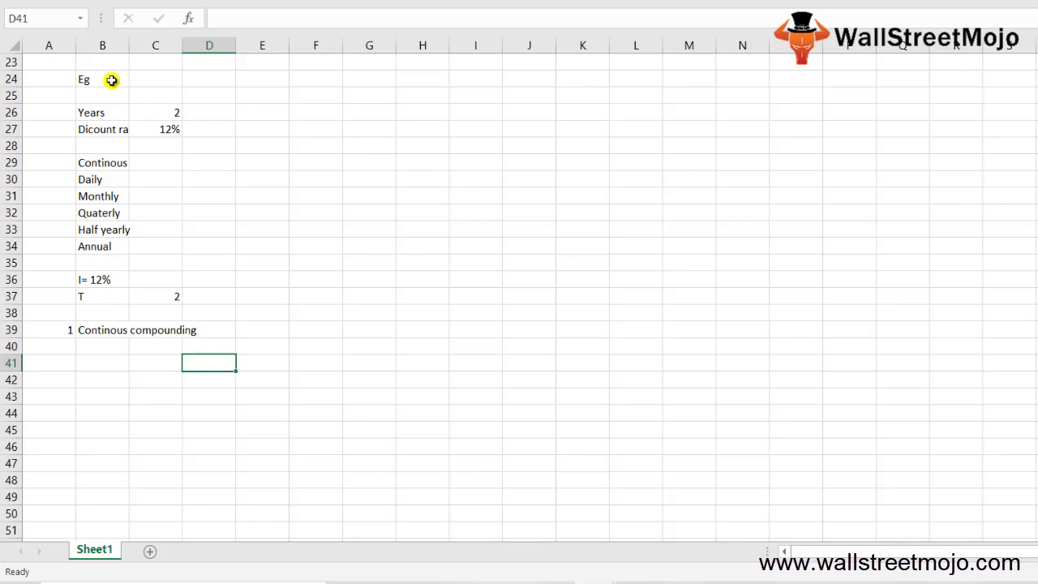
key(Left)
key(Left)
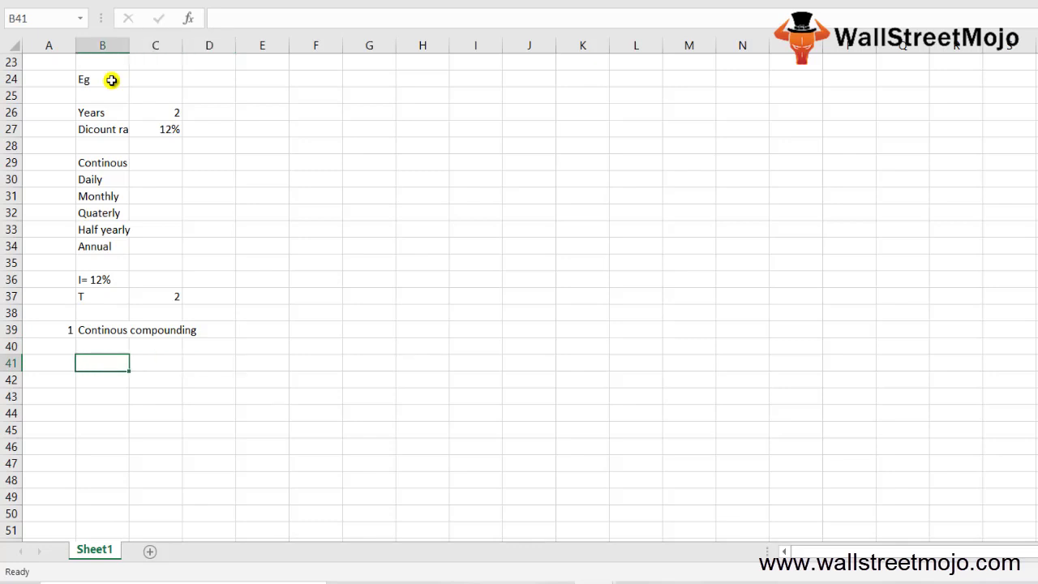
text(e^12*2)
key(Return)
- Enter the label 'DF' in cell B42 under the continuous compounding expression
key(Up)
key(Down)
text(DF)
key(Tab)
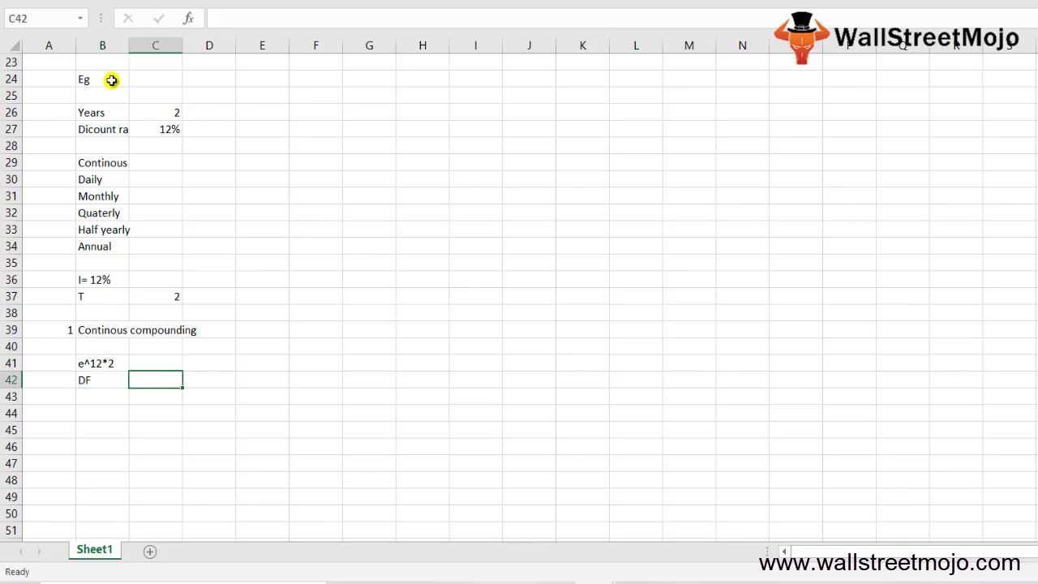
- Enter the discount factor 0.7866 in cell C42 beside the DF label
text(0.7866)
key(Return)
- Enter the case number 2 in cell A44, leaving row 43 blank
key(Down)
key(Down)
key(Down)
key(Left)
key(Left)
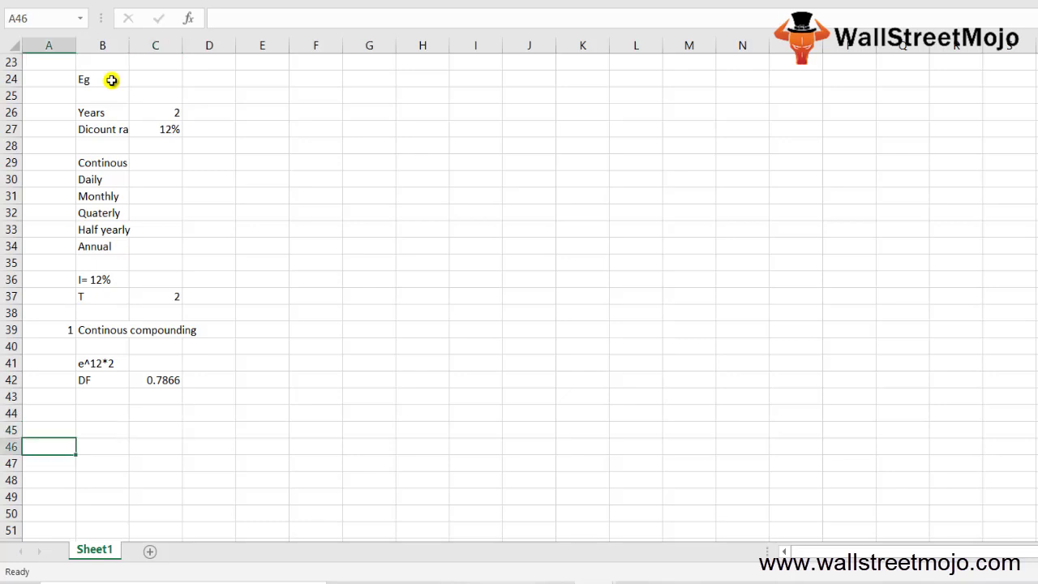
key(Down)
key(Up)
key(Up)
key(Up)
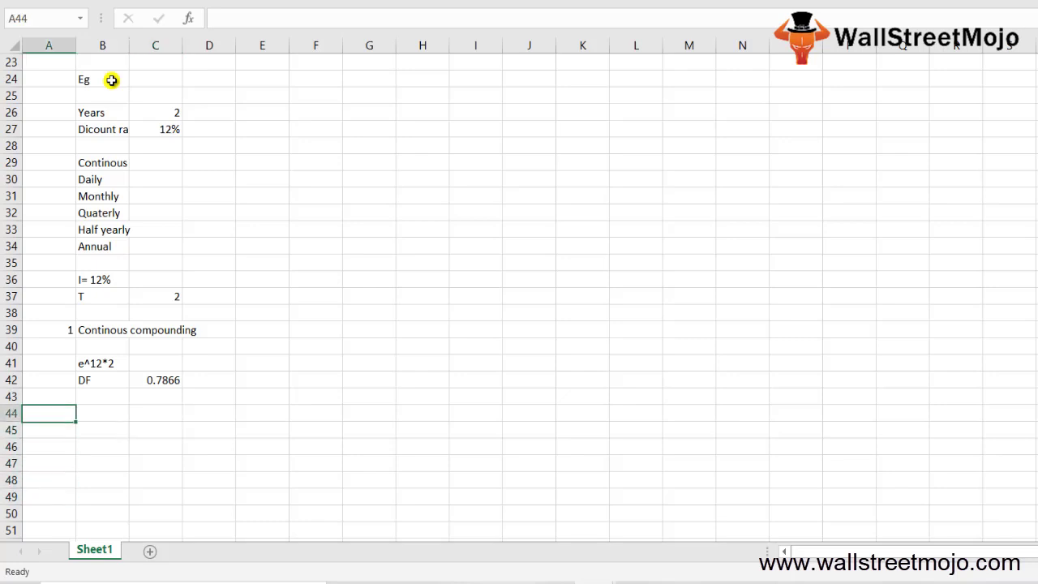
text(2)
key(Return)
- Enter the case title 'Daily Compounding' in cell B44 beside the number 2
key(Down)
key(Down)
key(Down)
key(Down)
key(Down)
key(Down)
key(Down)
key(Down)
key(Down)
key(Down)
key(Down)
key(Down)
key(Down)
key(Down)
key(Down)
key(Down)
key(Down)
key(Down)
key(Down)
key(Down)
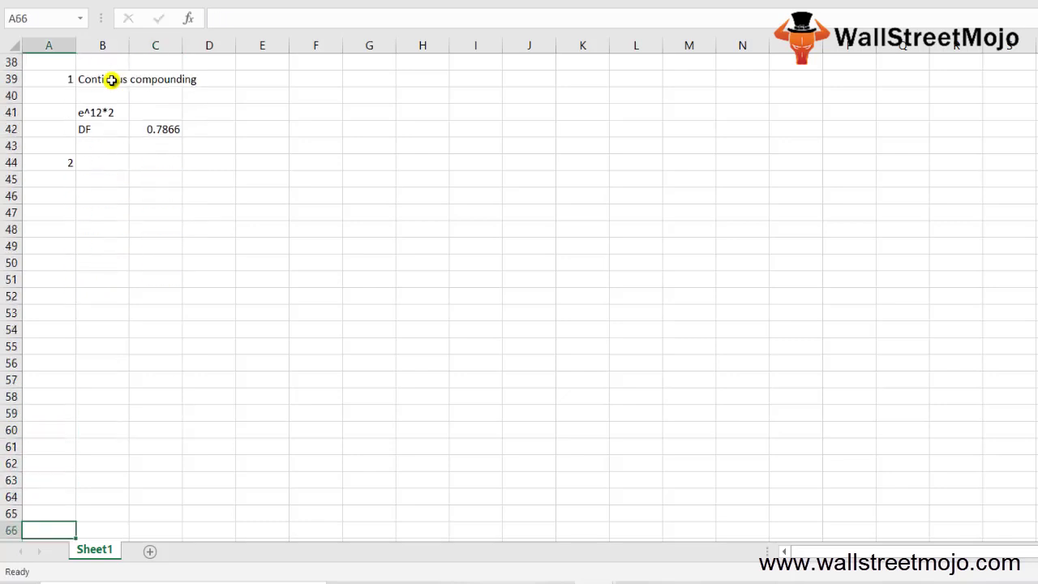
click(116, 143)
text(Daily Compa)
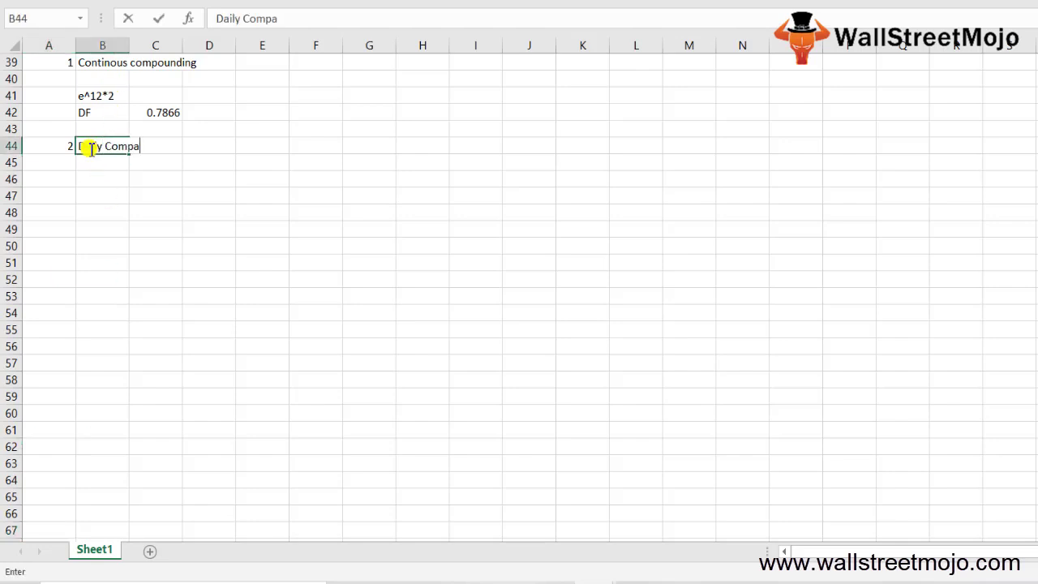
key(BackSpace)
text(ounding)
key(Return)
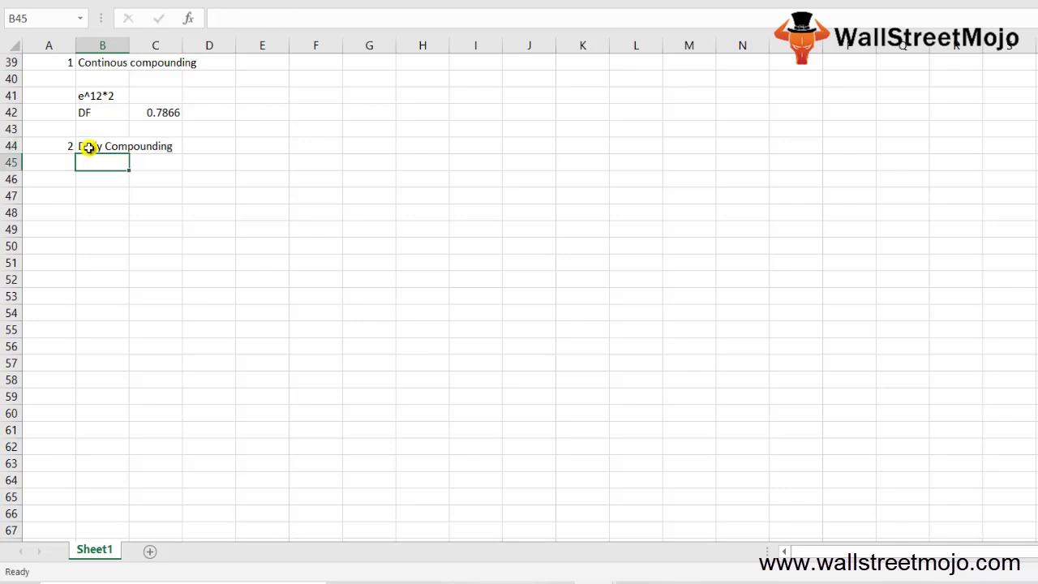
- Enter the text 'n 365' in cell B46, leaving row 45 blank under the case title
key(Return)
text(n 365)
key(Return)
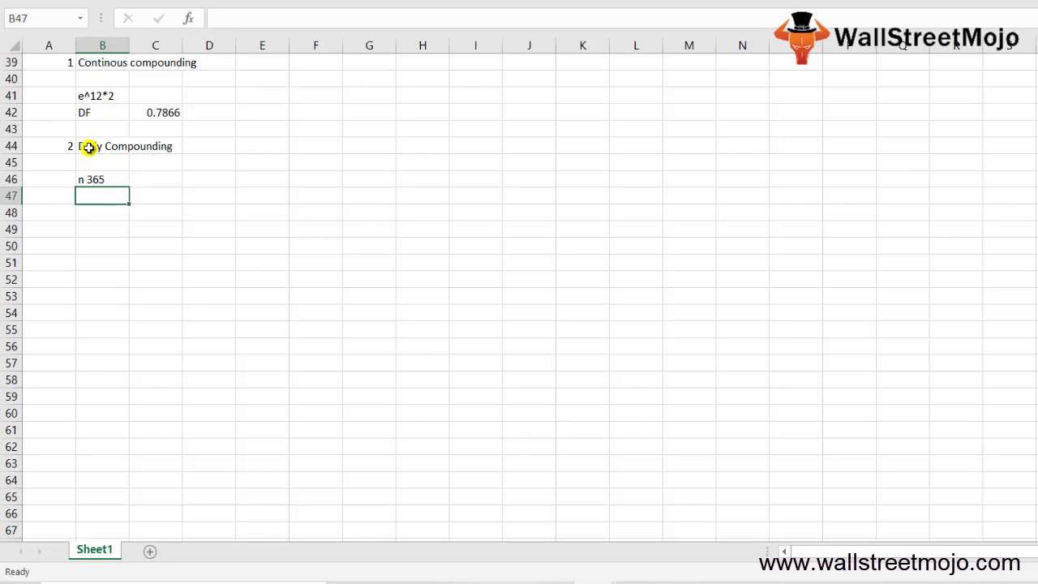
- Calculate the daily compounding expression in cell B47 with the formula =(1+(12%/365))^-365*2
text(()
key(BackSpace)
text(=(1+(12%)
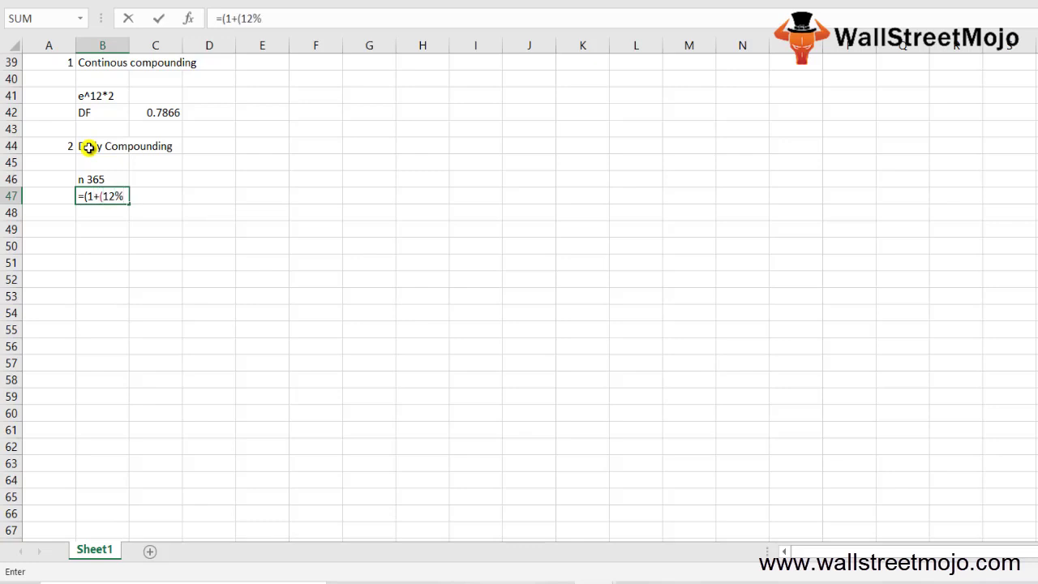
text(/365)))
text(^-365*2)
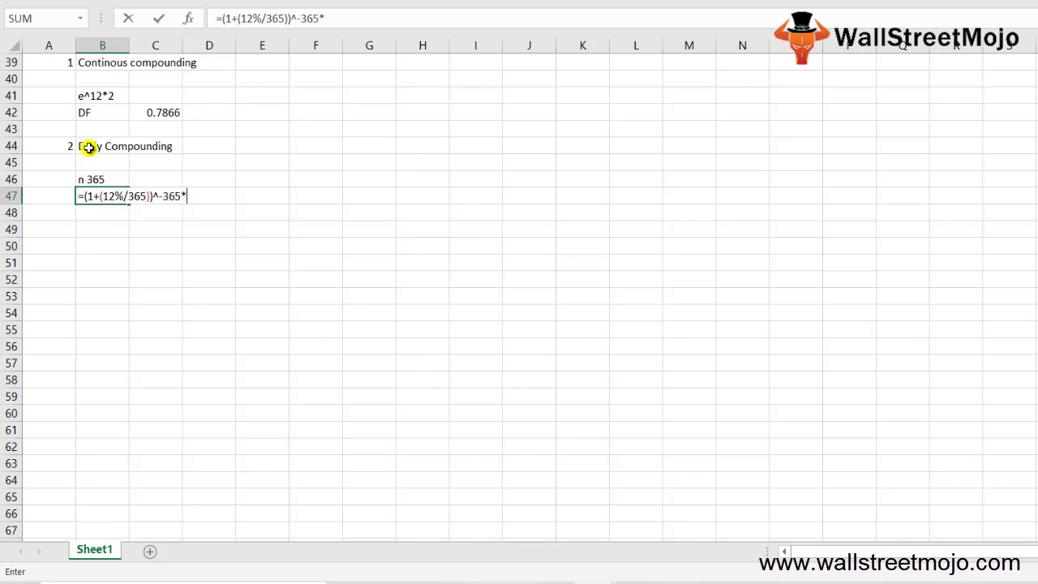
key(Return)
key(Up)
key(ctrl+z)
key(ctrl+y)
key(Return)
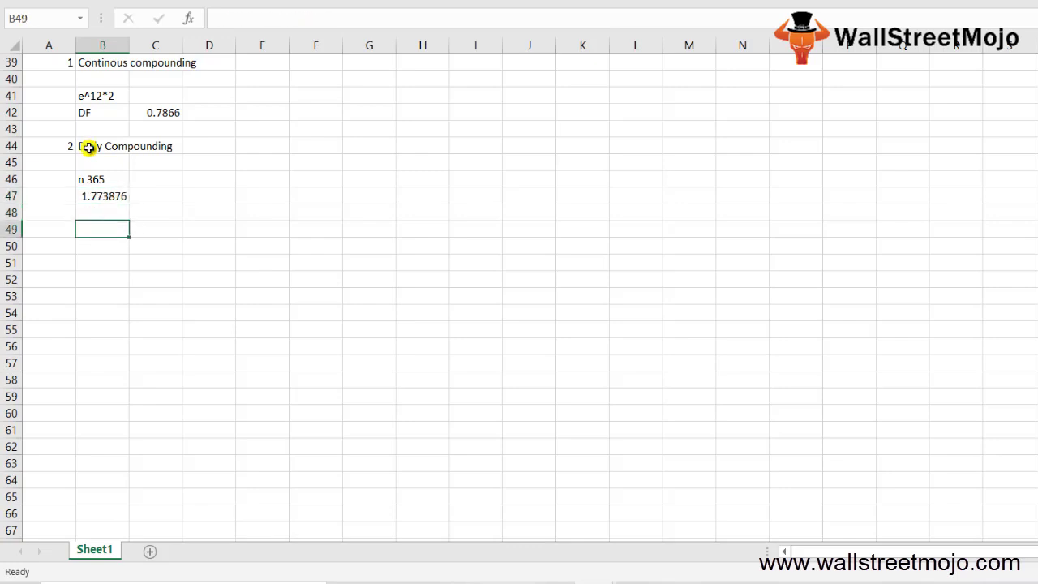
- Subtract 1 from the daily compounding result with the formula =B47-1 in cell B48
key(Up)
key(Return)
text(=)
key(Up)
text(-1)
key(Return)
key(Up)
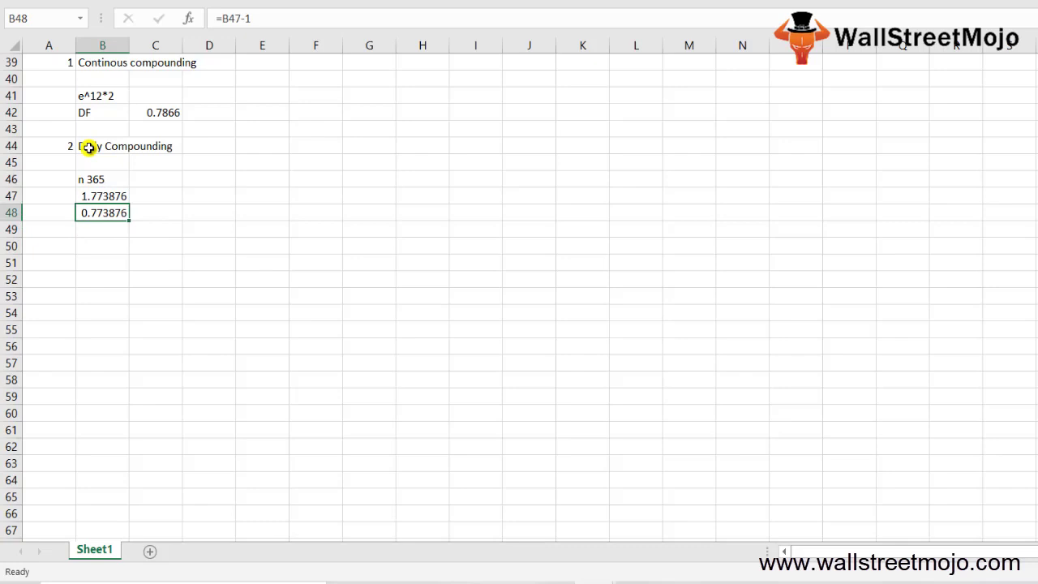
key(Down)
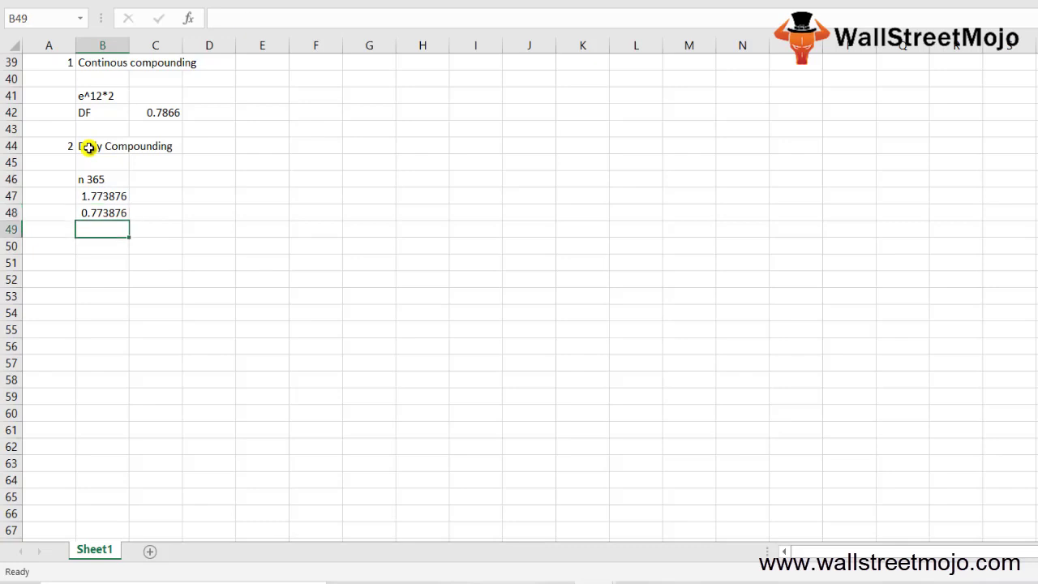
key(Down)
key(Down)
key(Down)
key(Down)
key(Down)
key(Down)
key(Down)
key(Down)
key(Down)
key(Down)
key(Down)
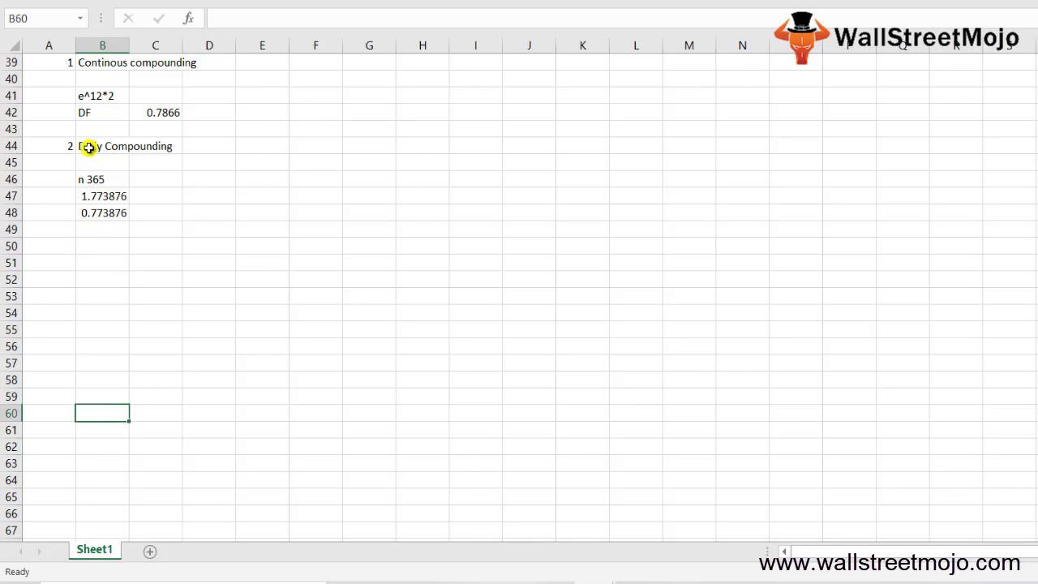
key(Down)
key(Down)
key(Down)
key(Down)
key(Down)
key(Down)
key(Down)
key(Down)
key(Down)
key(Down)
key(Down)
key(Down)
key(Down)
key(Down)
key(Down)
key(Down)
key(Down)
key(Down)
key(Down)
key(Down)
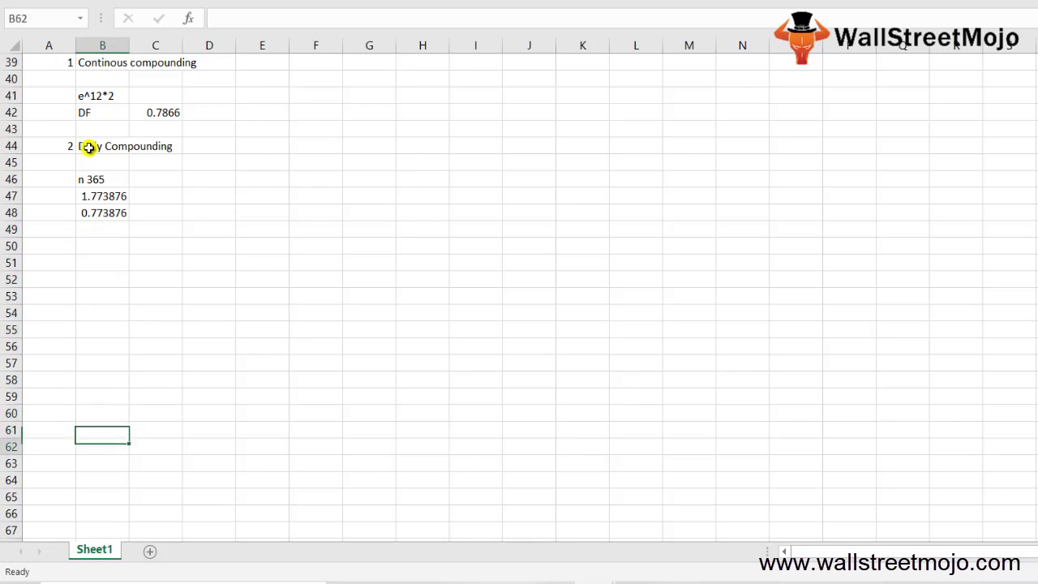
key(Up)
key(Up)
key(Up)
key(Up)
key(Up)
key(Up)
key(Up)
key(Up)
key(Up)
key(Up)
key(Up)
key(Up)
key(Up)
key(Up)
key(Up)
key(Up)
key(Up)
key(Up)
key(Up)
key(Up)
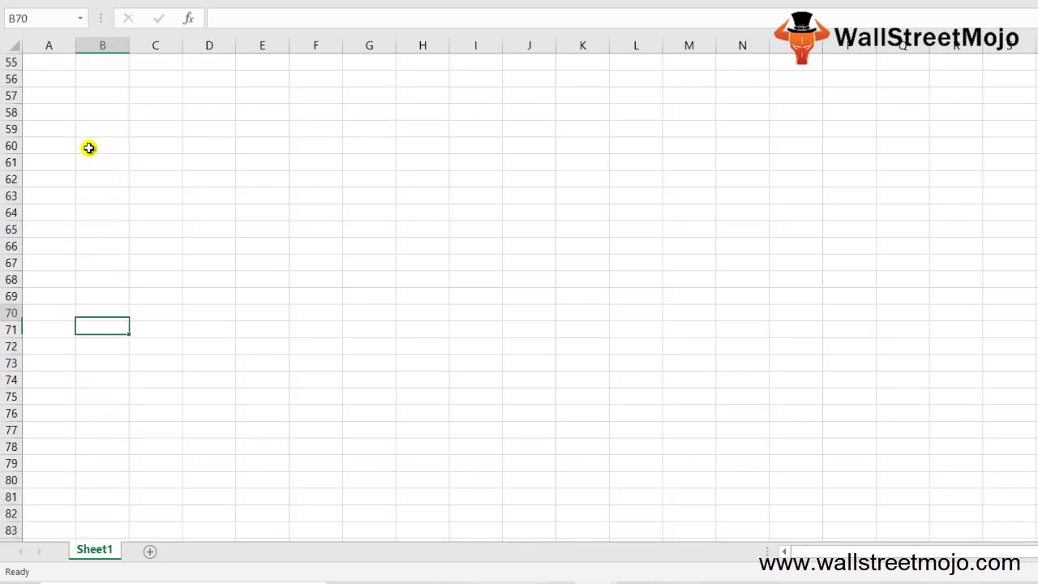
- Change the formula in cell B47 to 12 compounding periods per year, making it =(1+(12%/12))^-12*2
key(Down)
key(Down)
key(Down)
key(Down)
key(F2)
key(Left)
key(Left)
key(Left)
key(Right)
key(BackSpace)
key(BackSpace)
key(BackSpace)
key(BackSpace)
text(12)
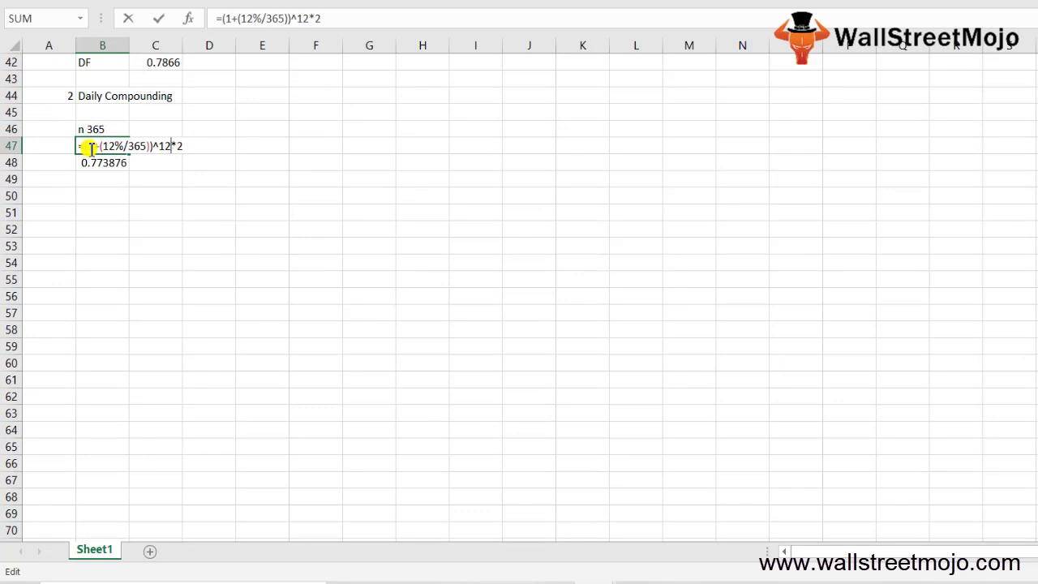
key(Left)
key(Left)
key(Left)
key(Left)
key(Left)
key(BackSpace)
key(BackSpace)
key(BackSpace)
text(12)
key(Right)
key(Right)
text(-)
key(Return)
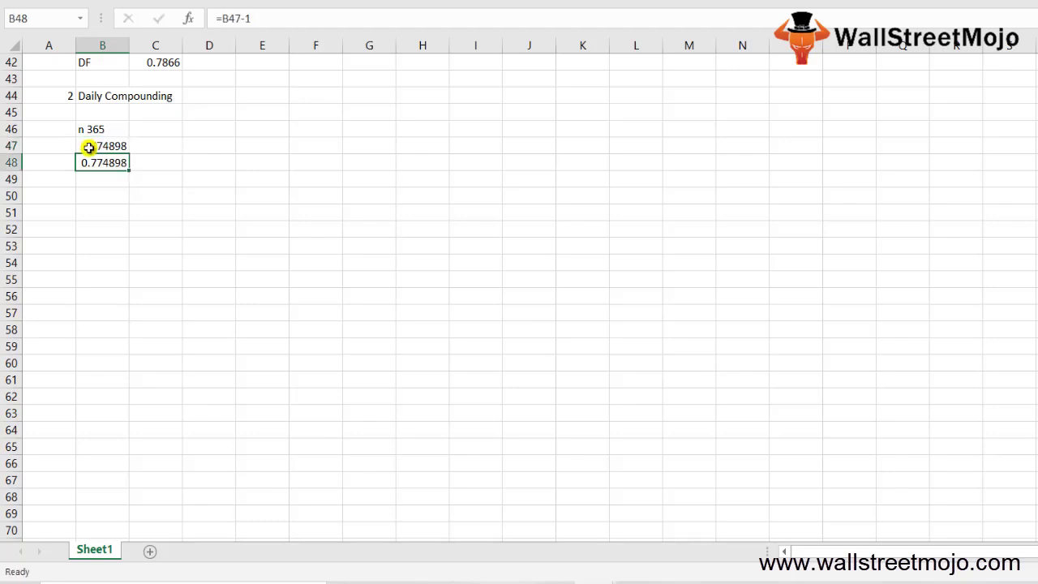
- Enter the case number 3 in cell A51, leaving rows 49 and 50 blank
key(Down)
key(Down)
key(Down)
key(Left)
text(3)
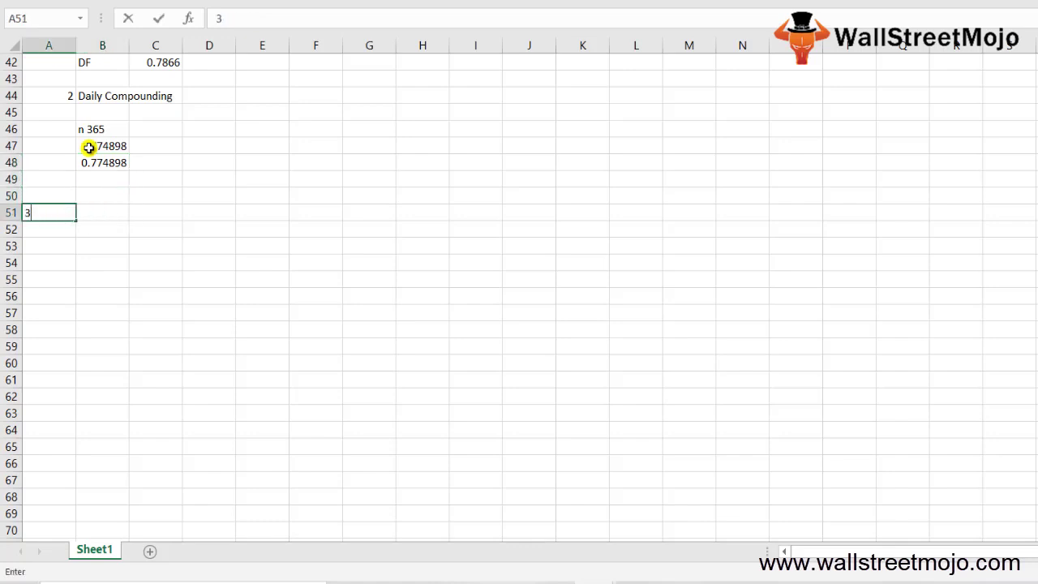
key(Right)
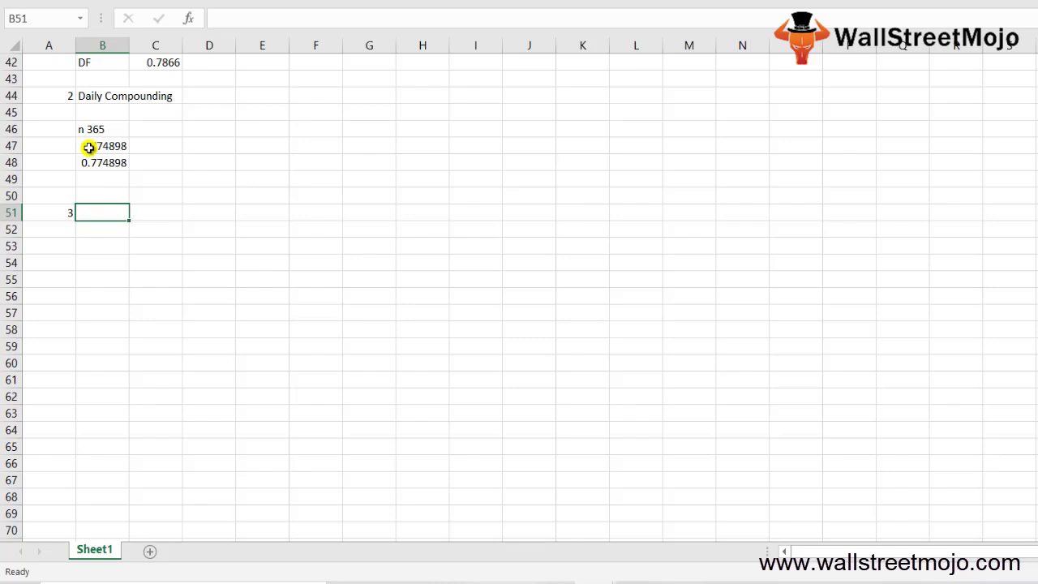
- Change the formula in cell B47 to 4 compounding periods per year, making it =(1+(12%/4))^-4*2
key(Up)
key(Up)
key(Up)
key(Up)
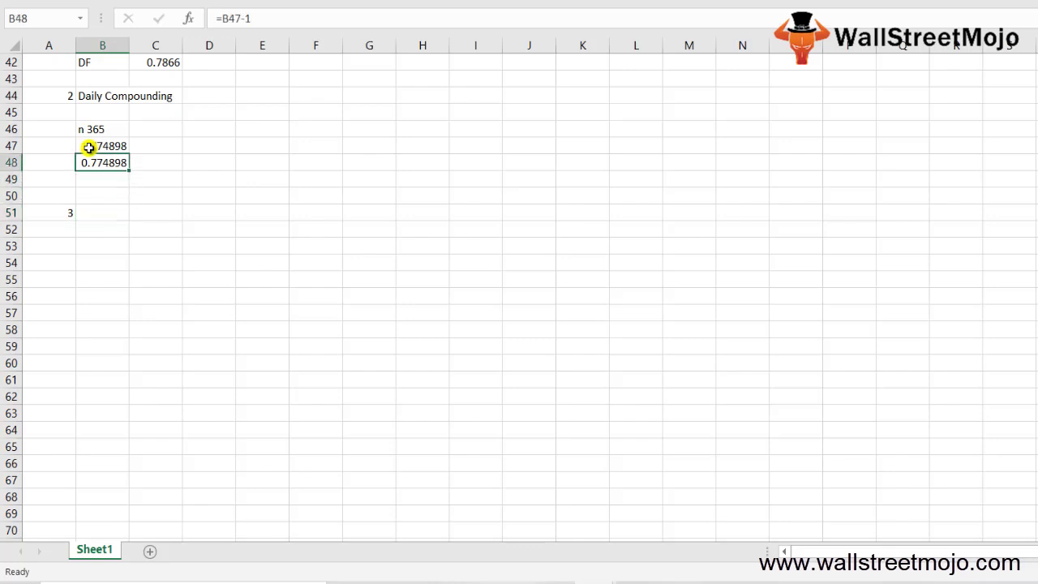
key(F2)
key(Left)
key(Left)
key(Left)
key(Left)
key(Left)
key(Left)
key(Left)
key(Left)
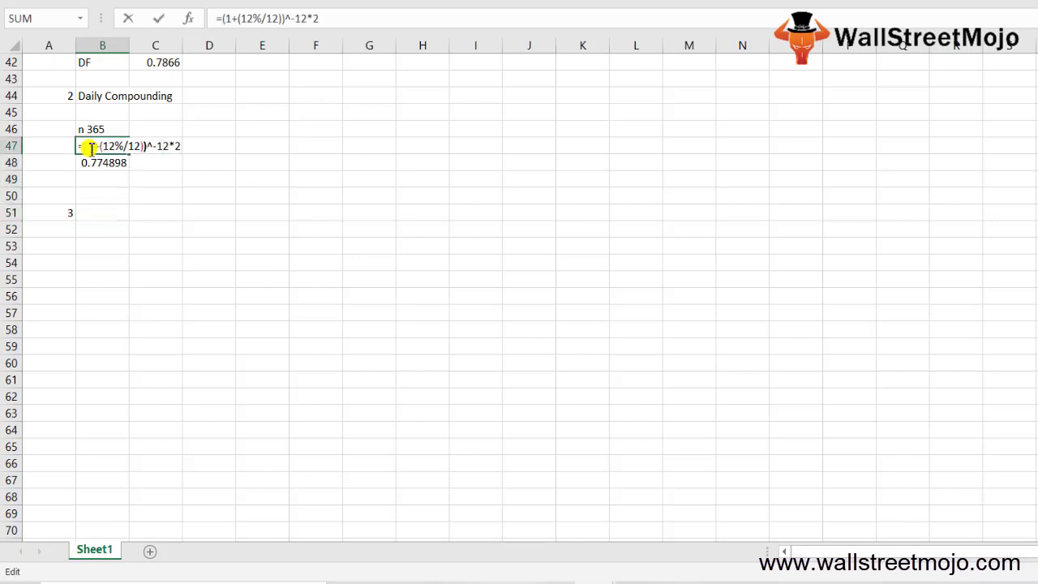
key(BackSpace)
key(BackSpace)
text(4)
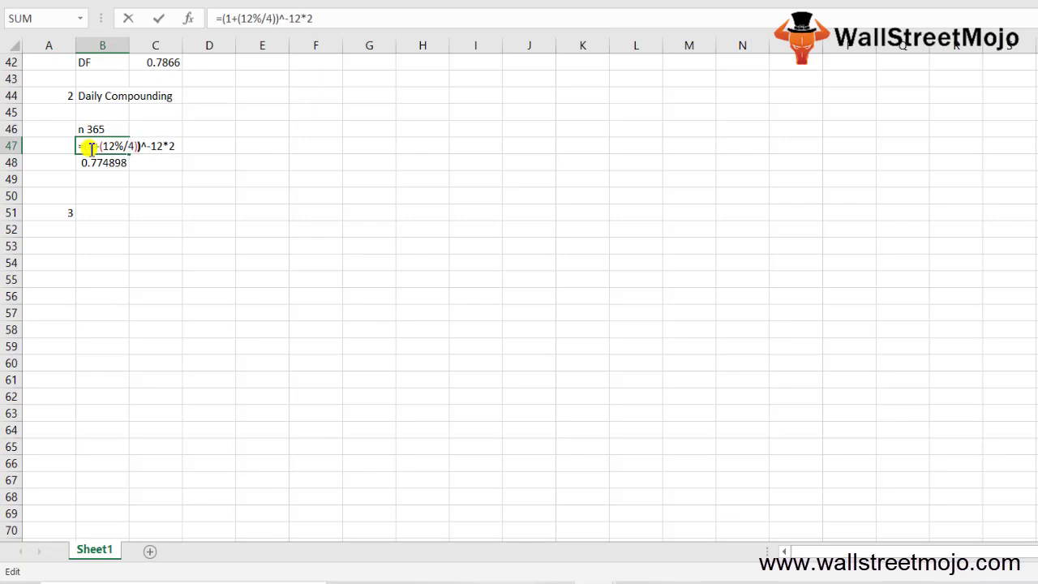
key(BackSpace)
key(BackSpace)
text(4)
key(Return)
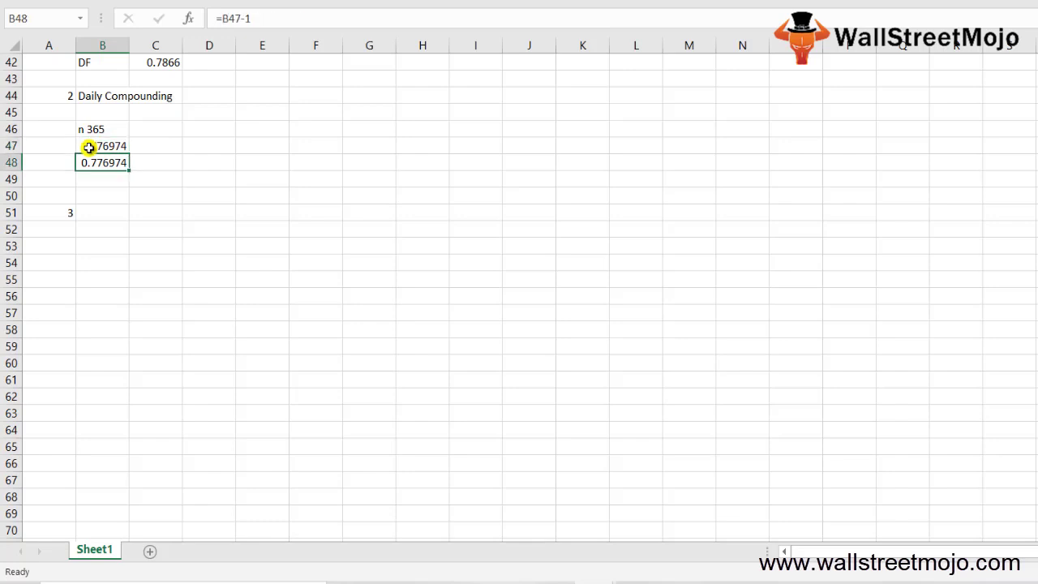
- Change the formula in cell B47 to 2 compounding periods per year, making it =(1+(12%/2))^-2*2
click(89, 147)
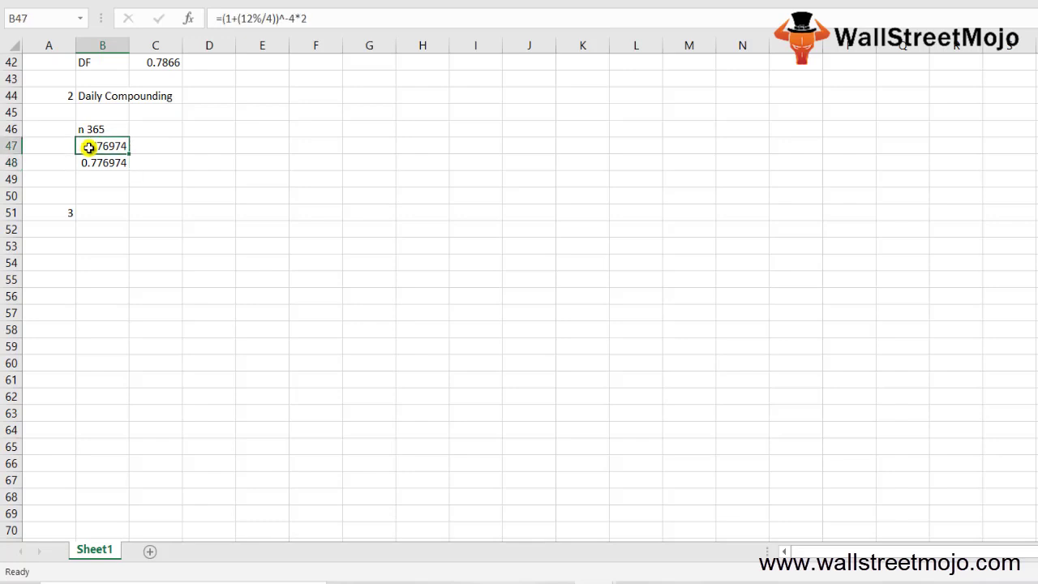
double_click(90, 147)
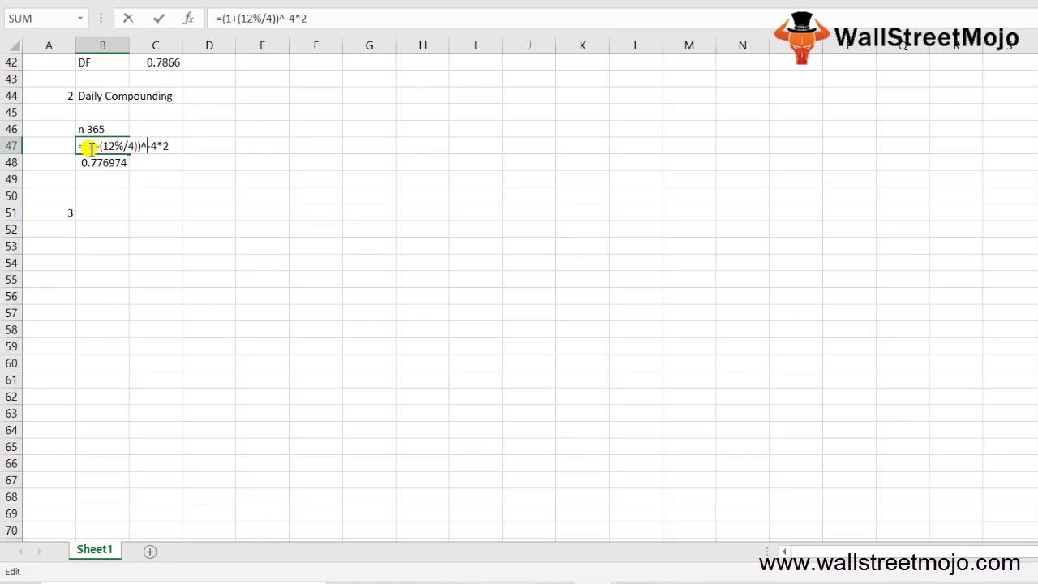
key(Left)
key(Left)
key(Left)
key(Left)
key(BackSpace)
text(2)
key(Right)
key(Right)
key(Right)
key(Right)
key(Right)
key(BackSpace)
text(2)
key(Return)
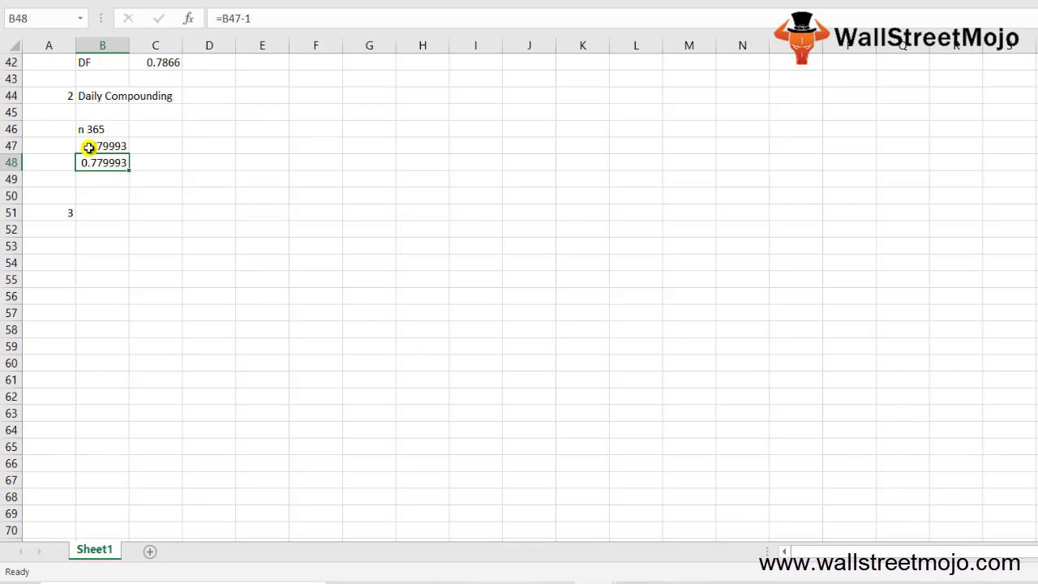
- Start a summary table in row 61 with 365 in cell B61 and 0.7866 in cell C61
key(Down)
key(Down)
key(Down)
key(Down)
key(Down)
key(Down)
key(Down)
key(Down)
key(Down)
key(Down)
key(Down)
key(Down)
key(Down)
key(Down)
key(Down)
key(Down)
key(Down)
key(Down)
key(Down)
key(Down)
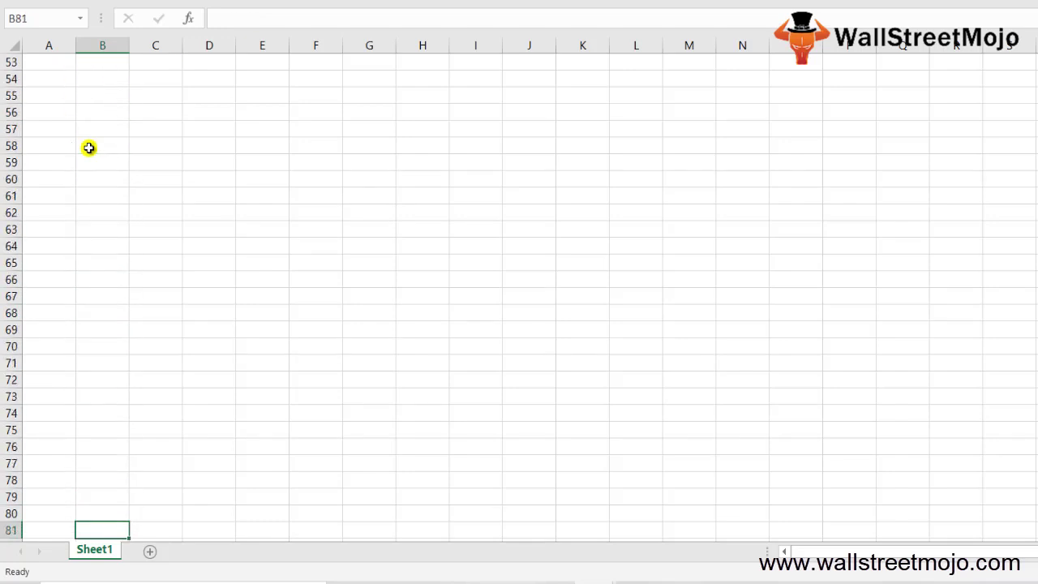
key(Up)
key(Up)
key(Up)
key(Up)
key(Up)
key(Up)
key(Up)
key(Up)
key(Up)
key(Up)
key(Up)
key(Up)
key(Up)
key(Up)
key(Up)
key(Up)
key(Up)
key(Up)
key(Up)
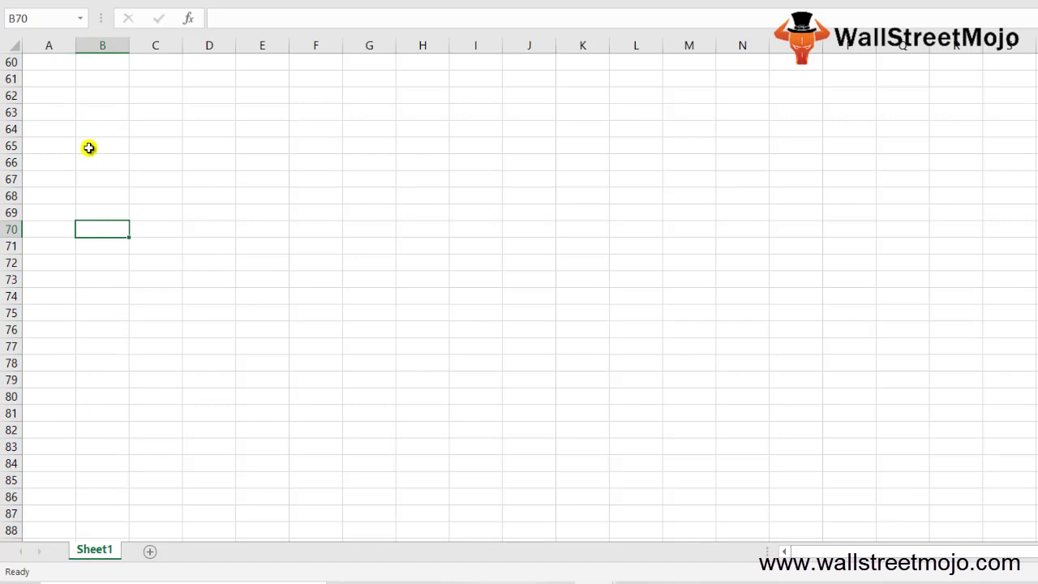
key(Up)
key(Up)
key(Up)
key(Up)
key(Up)
key(Up)
key(Up)
text(365)
key(Return)
key(Up)
key(Right)
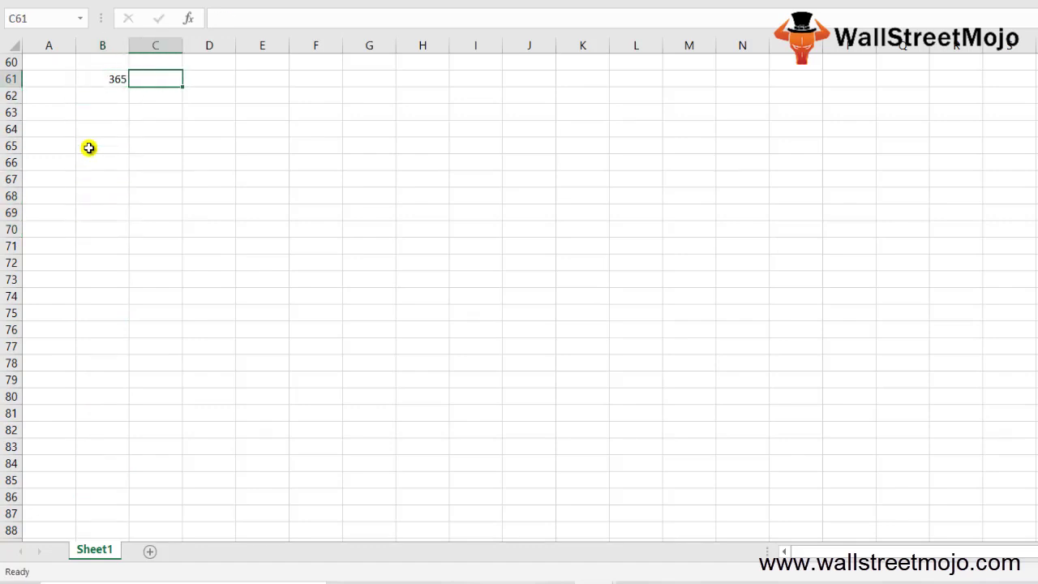
text(0.7866)
key(Return)
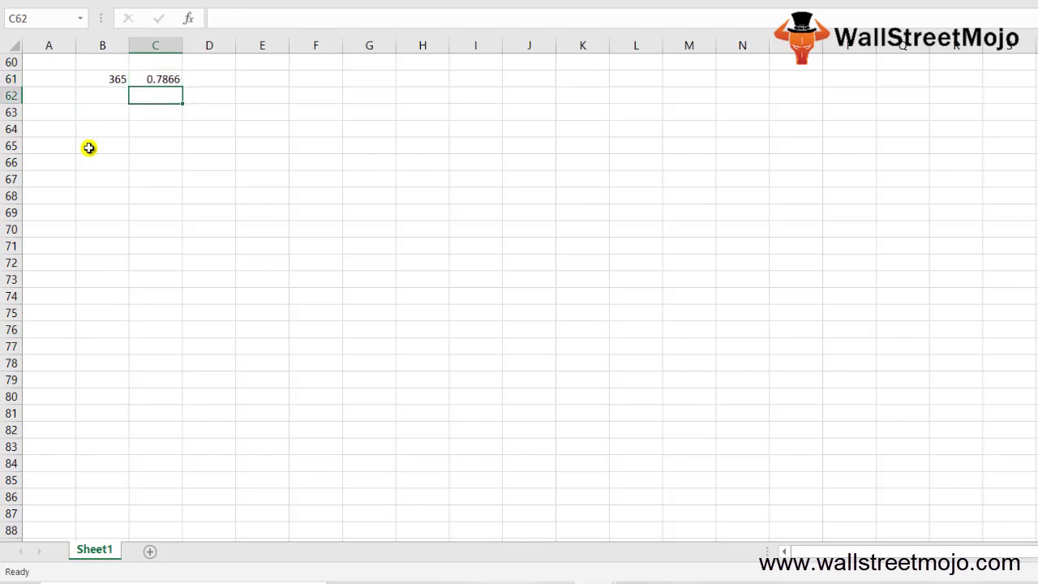
- Enter 12 in cell B62 and its discount factor 0.7867 in cell C62
key(Left)
text(12)
key(Return)
key(Up)
key(Right)
text(0.7867)
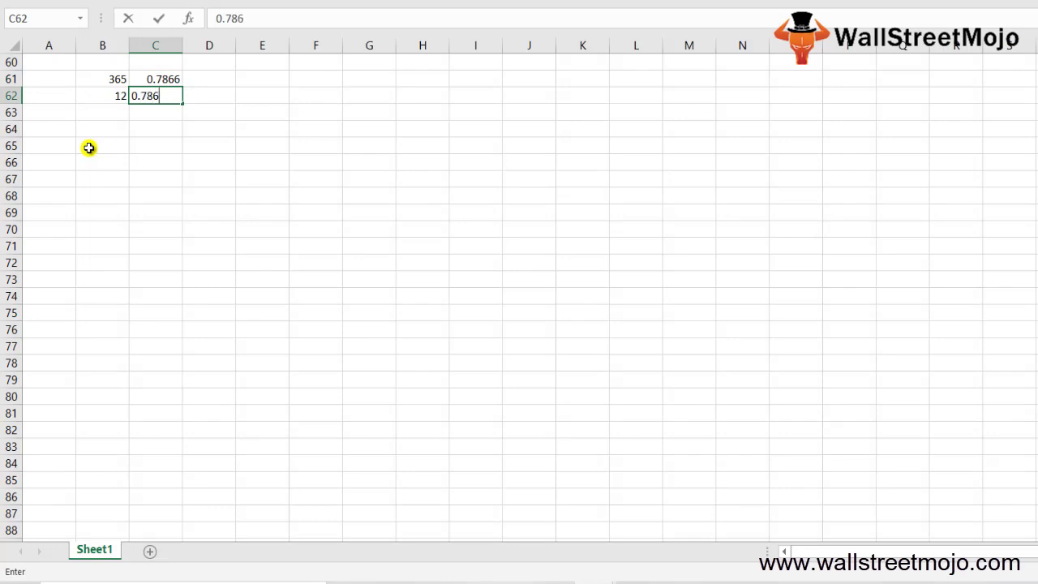
key(Return)
key(Left)
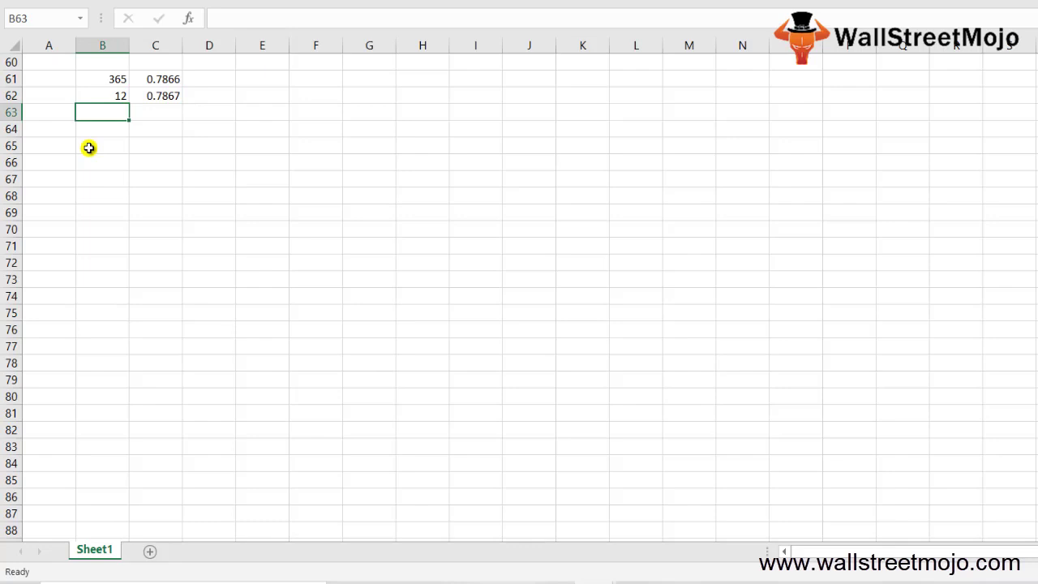
- Move the two discount factors in column C up one row, into cells C60 and C61
key(Up)
key(Up)
key(Up)
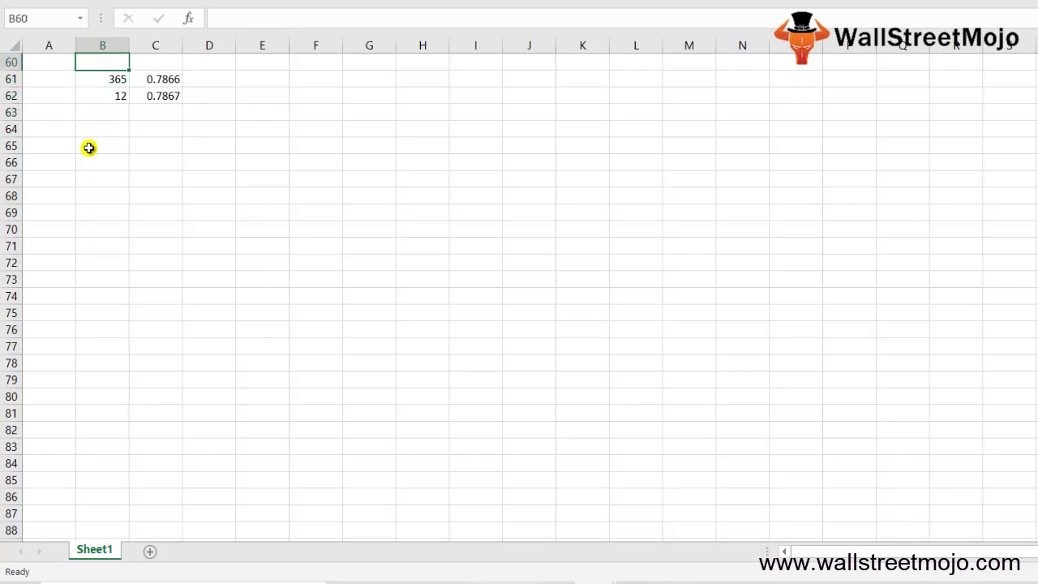
key(Right)
text(0.)
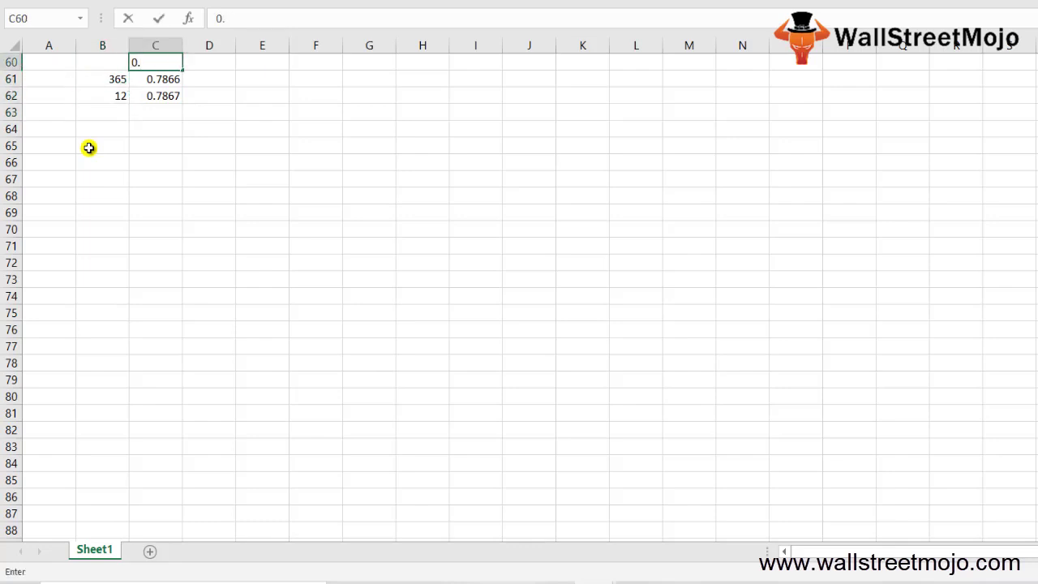
key(Escape)
key(Down)
key(shift+Down)
key(ctrl+z)
key(Down)
- Enter the discount factor 0.7876 in cell C62, beside the 12-period entry
text(0.78)
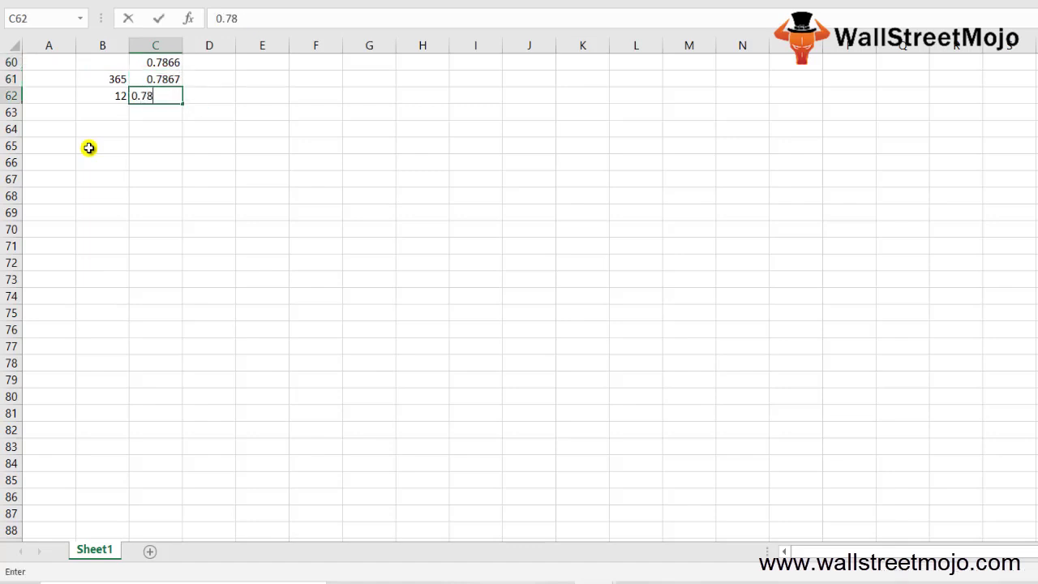
text(76)
key(Return)
key(Up)
key(Up)
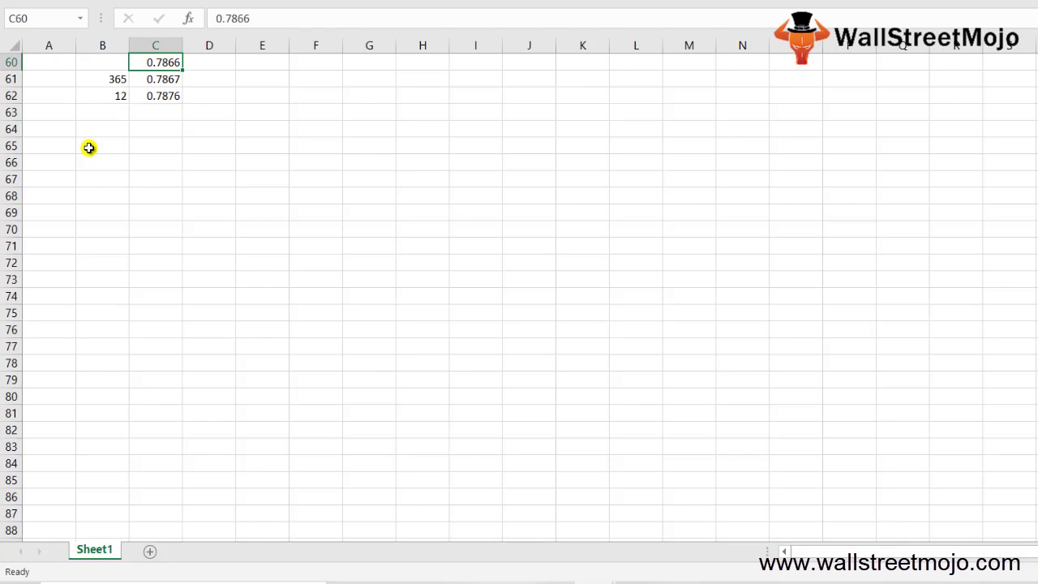
key(Down)
key(Down)
key(Left)
key(Left)
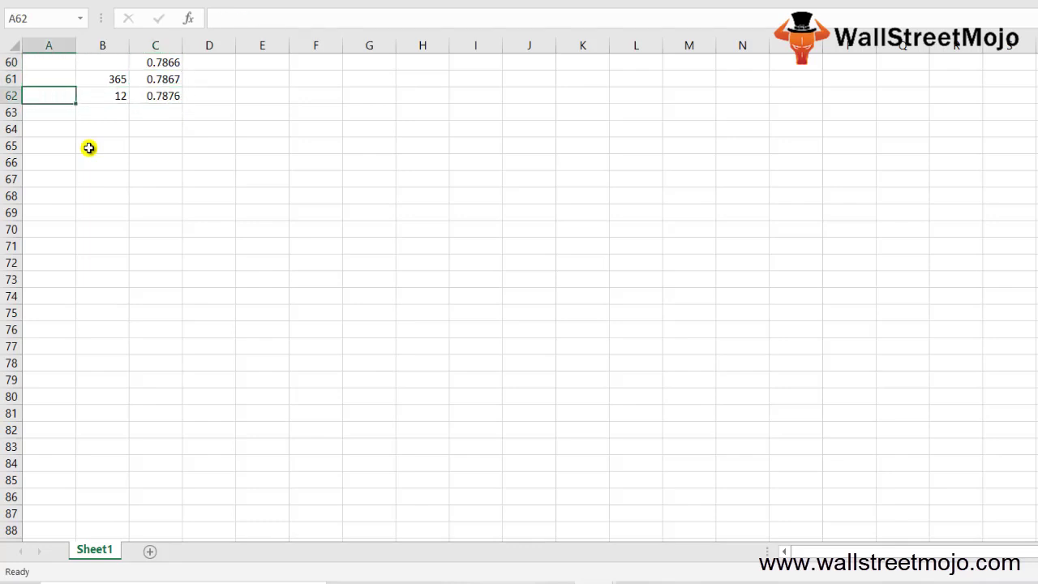
- Enter the discount factor 0.7972 in cell C67, leaving rows 63 to 66 blank
key(Right)
key(Down)
key(Down)
key(Down)
key(Down)
key(Down)
key(Right)
text(0.79)
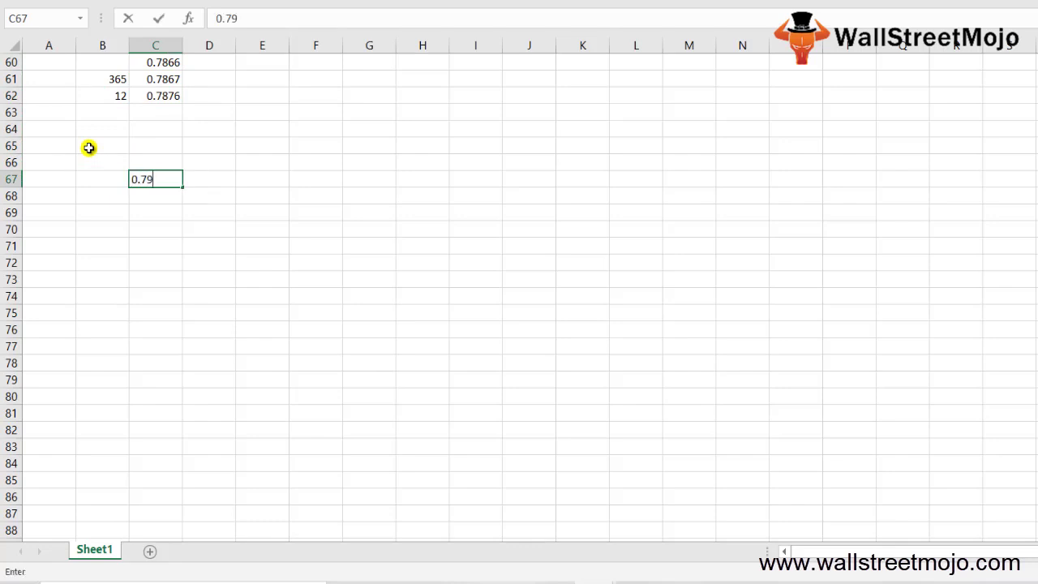
text(72)
key(Return)
key(Up)
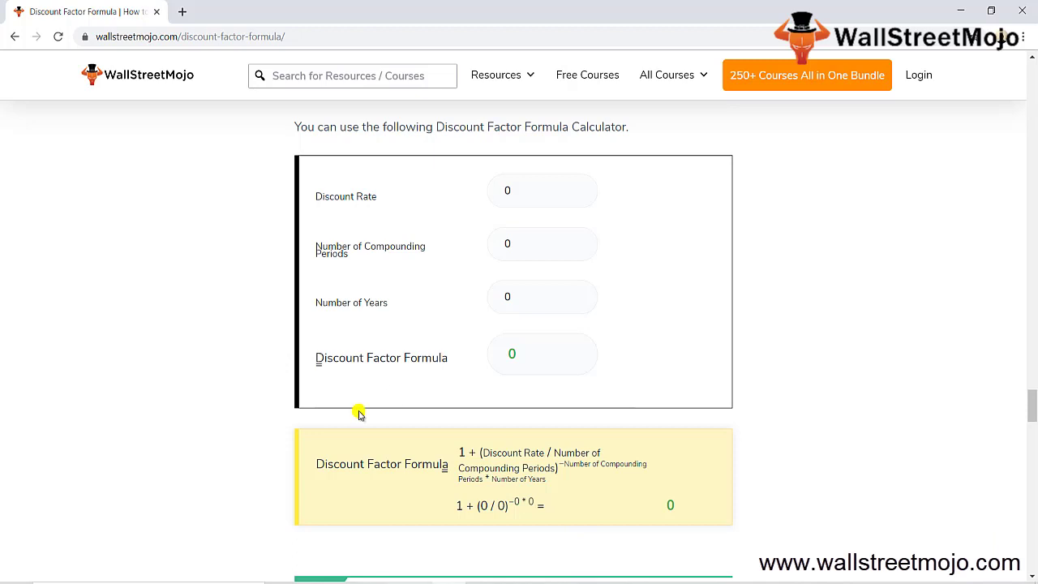
- Switch to WallStreetMojo's Discount Factor Formula Calculator in the browser and enter a discount rate of 12, 365 compounding periods and 2 years
click(519, 193)
key(BackSpace)
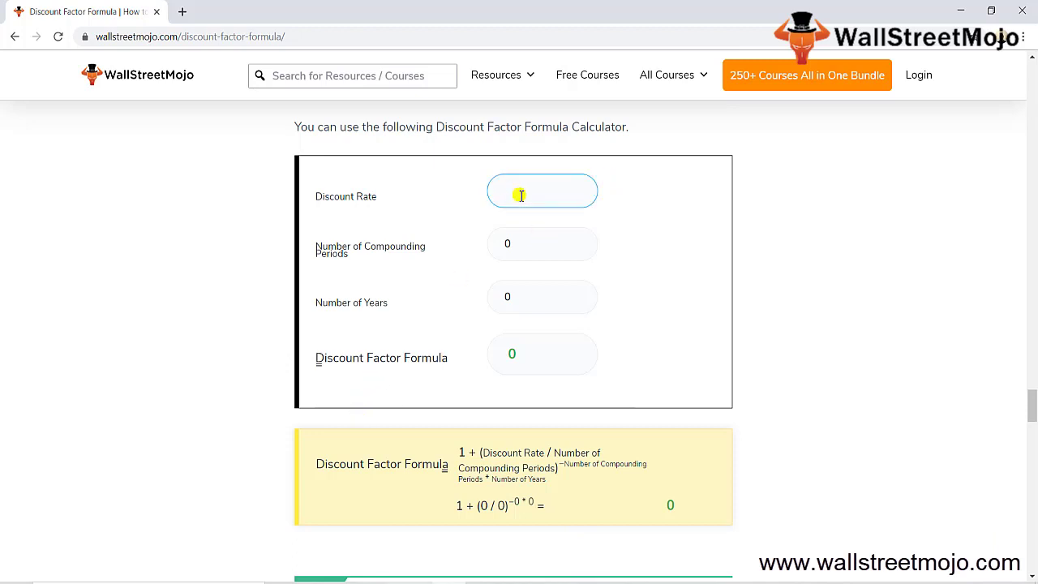
text(12)
key(Tab)
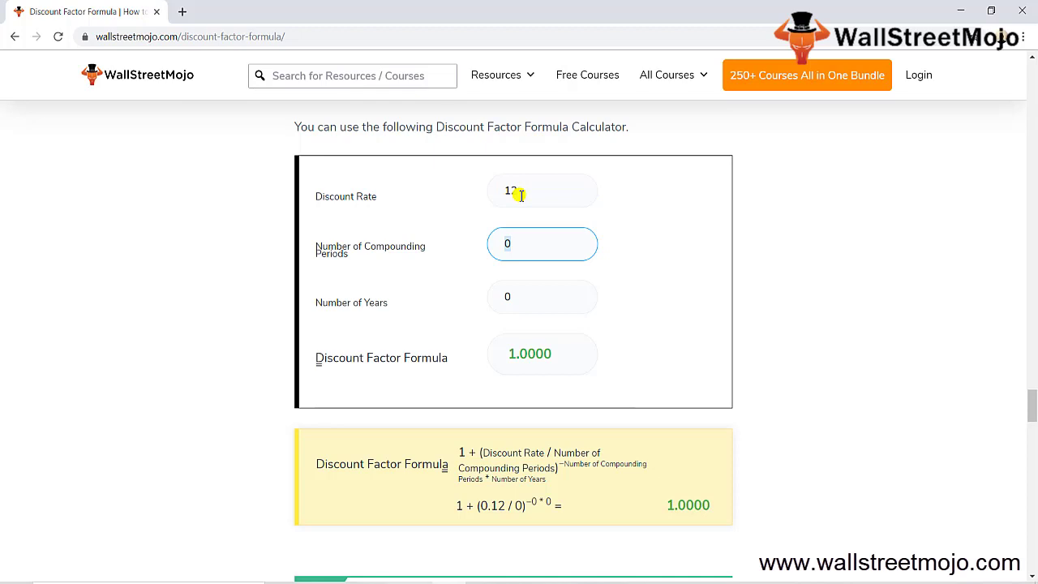
text(365)
key(Tab)
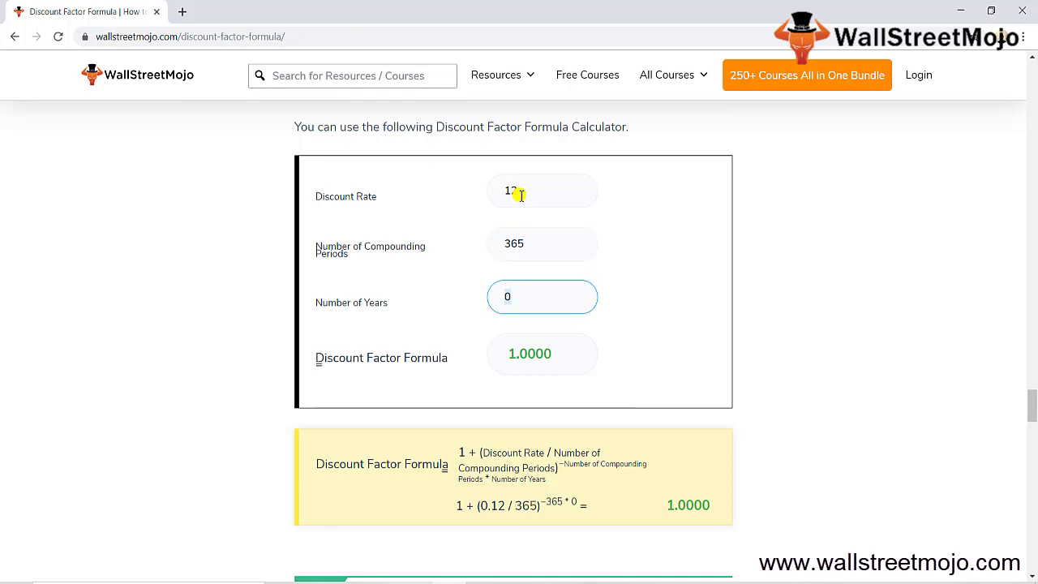
text(2)
key(Tab)
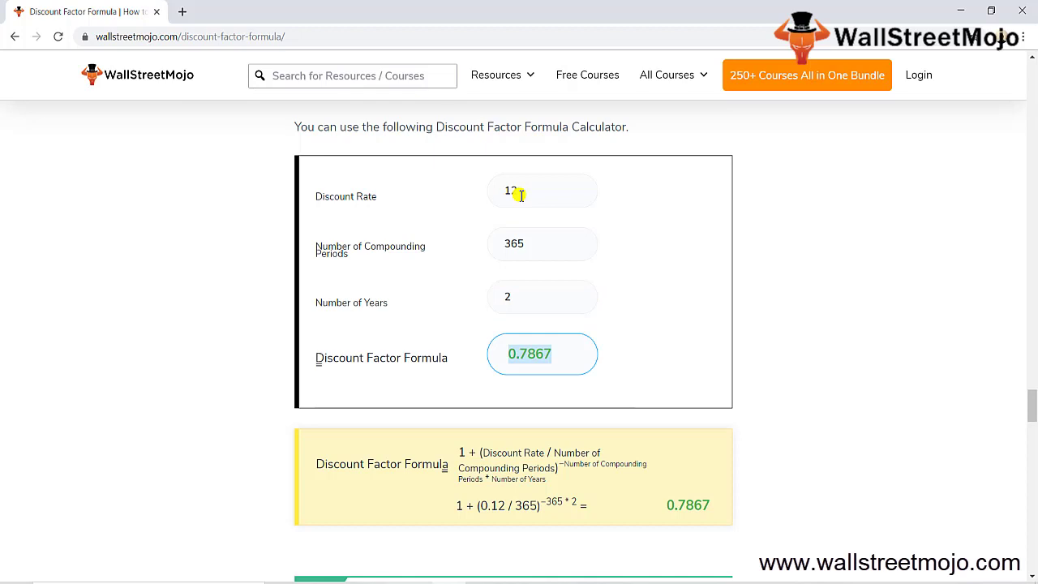
- Re-enter the calculator's discount rate as 12 and set the number of compounding periods to 12
click(520, 194)
key(BackSpace)
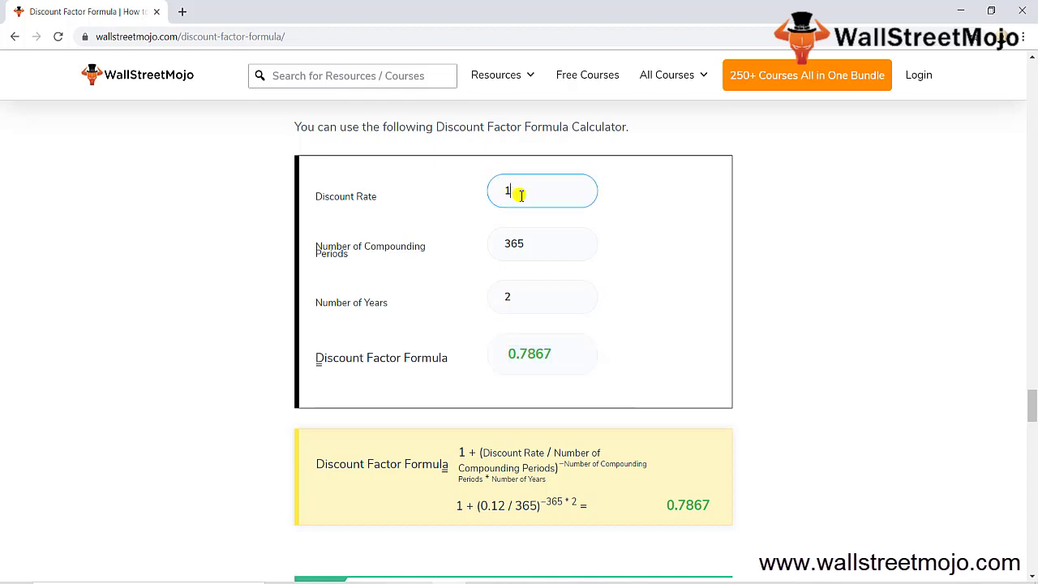
text(2)
click(530, 236)
key(BackSpace)
key(BackSpace)
key(BackSpace)
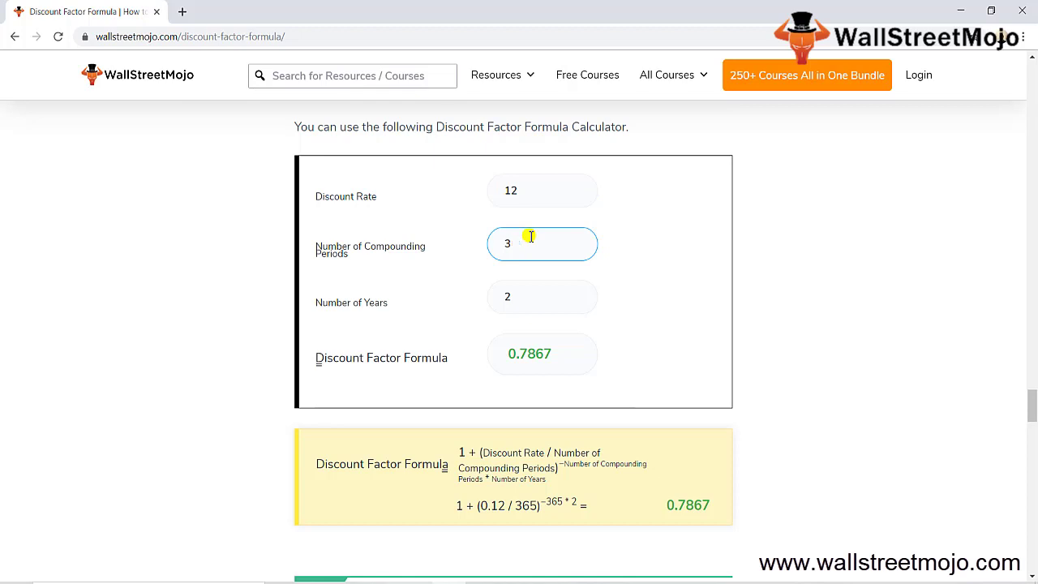
text(12)
key(Tab)
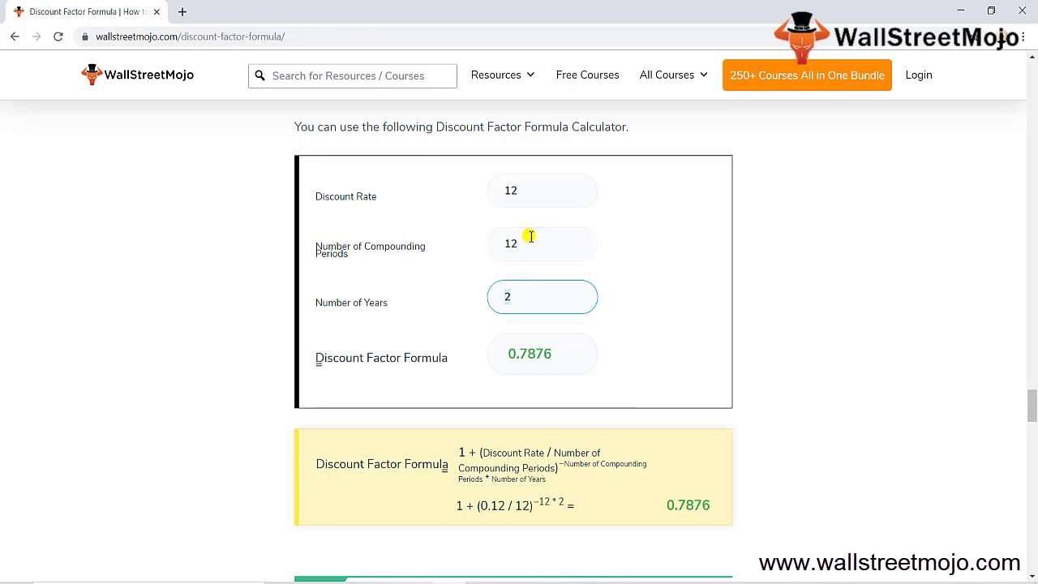
- Set the calculator's number of compounding periods to 4 for quarterly compounding
click(529, 236)
key(BackSpace)
key(BackSpace)
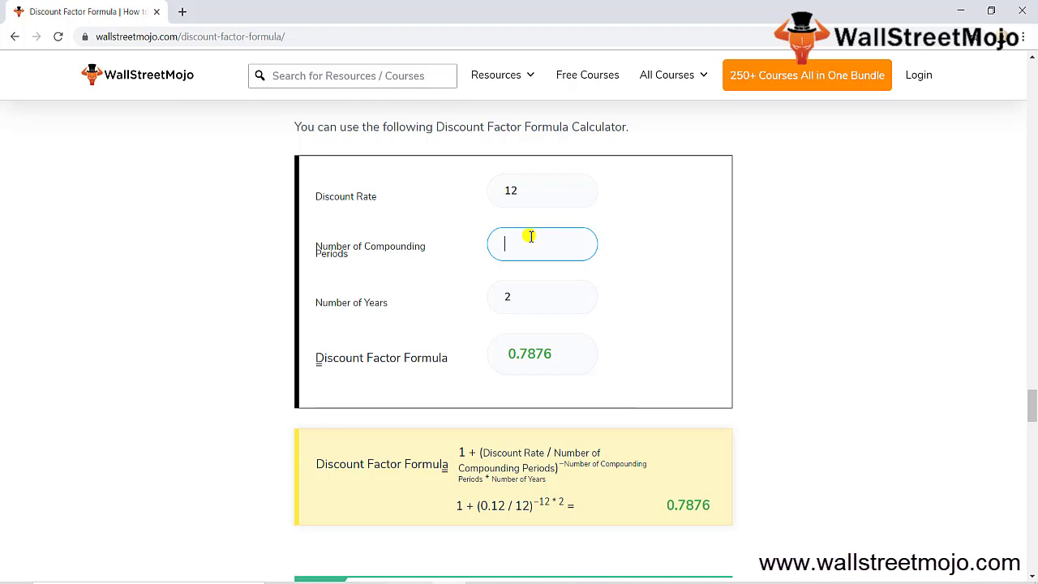
text(4)
key(Tab)
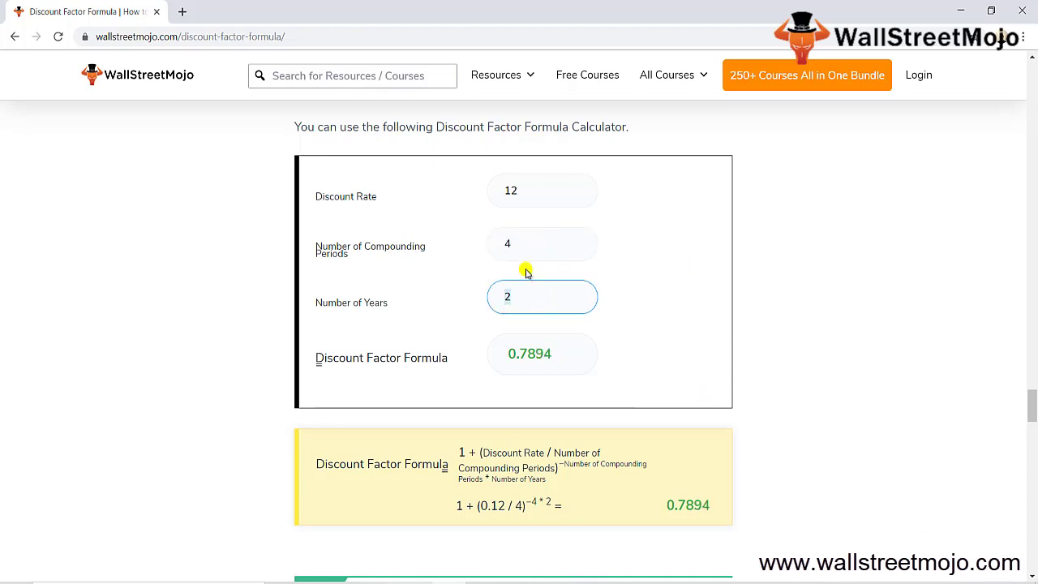
- Set the calculator's number of compounding periods to 6
click(532, 244)
key(BackSpace)
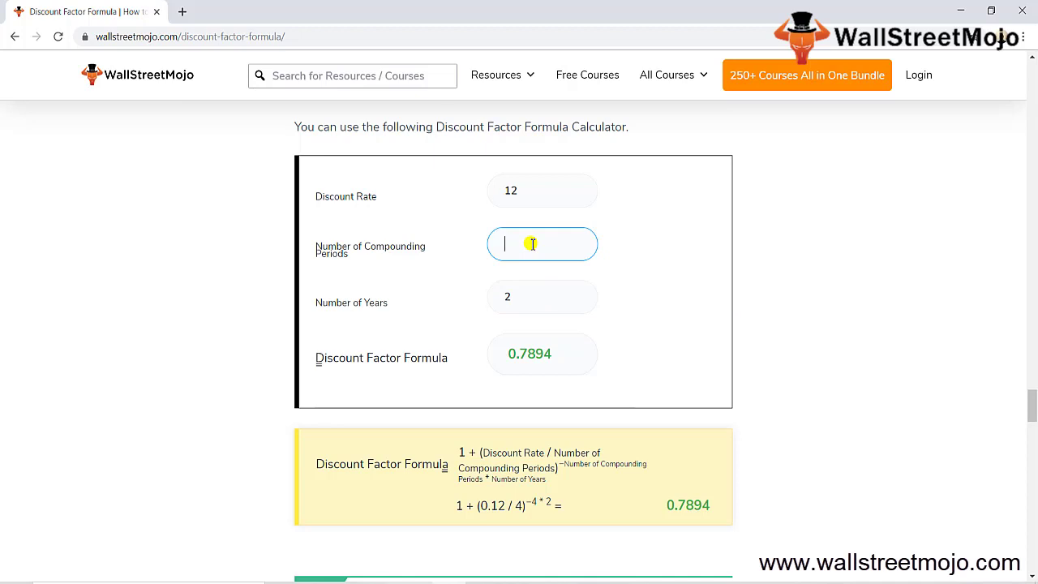
text(6)
key(Tab)
- Set the calculator's number of compounding periods to 1 and highlight the calculated discount factor
click(532, 244)
key(BackSpace)
text(1)
key(Tab)
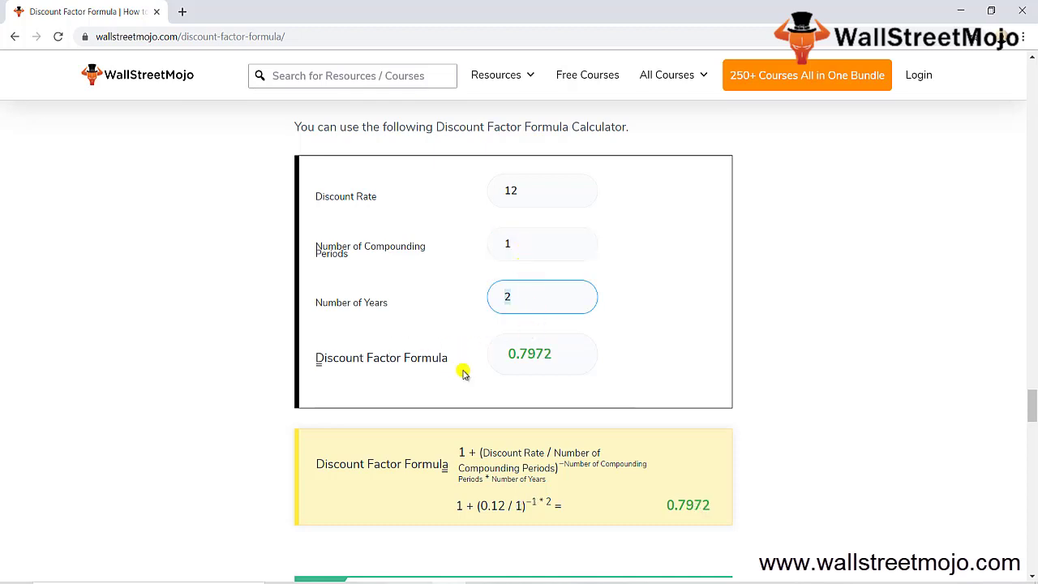
drag(513, 360, 556, 454)
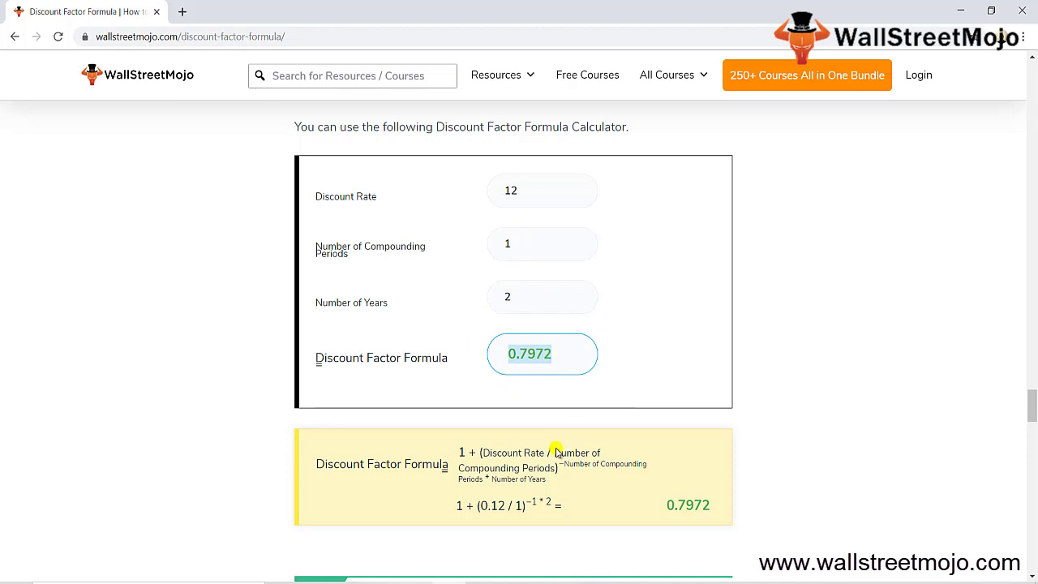
click(233, 236)
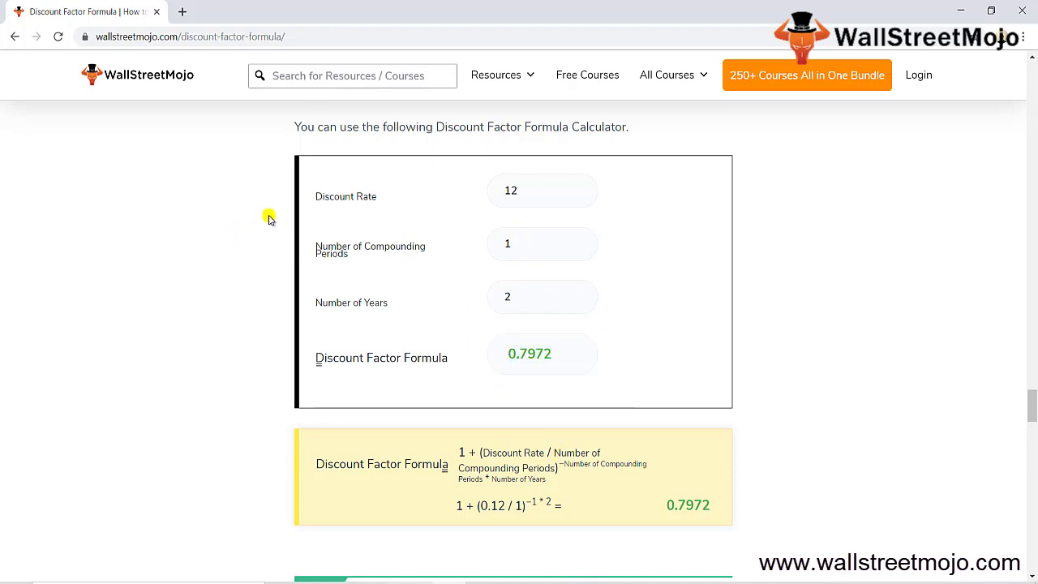